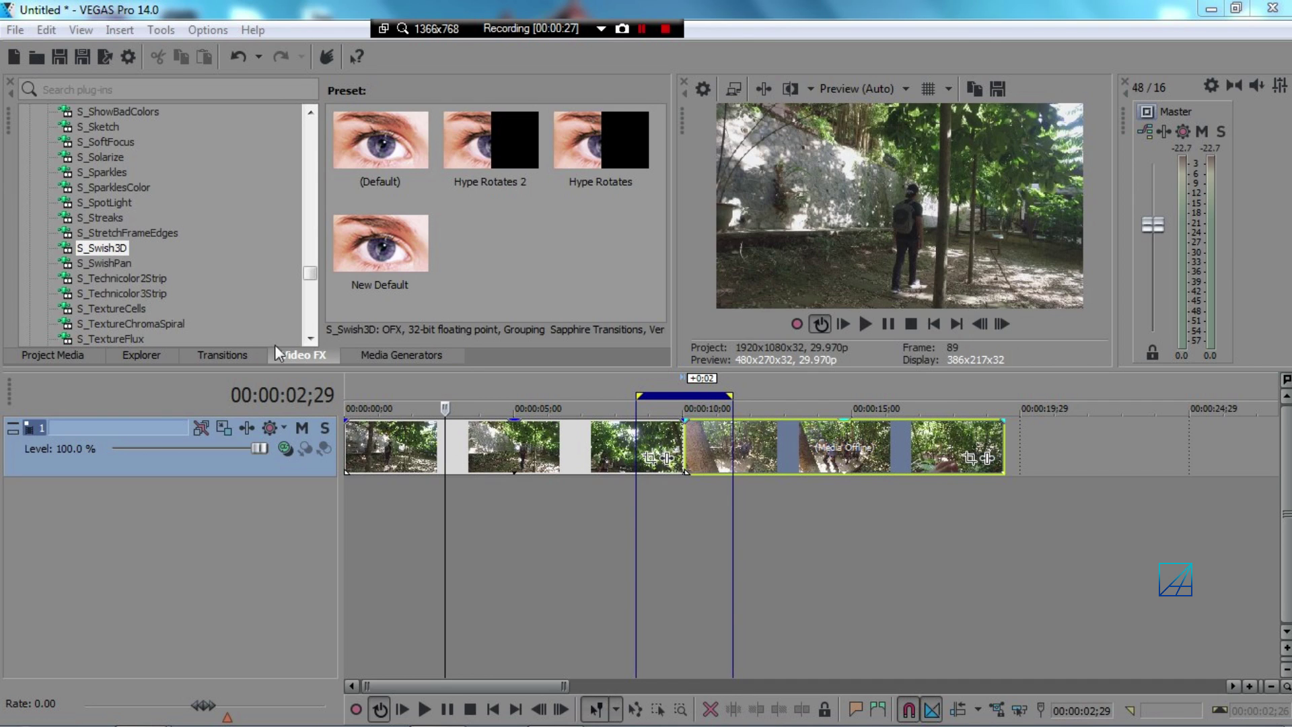
pyautogui.click(643, 431)
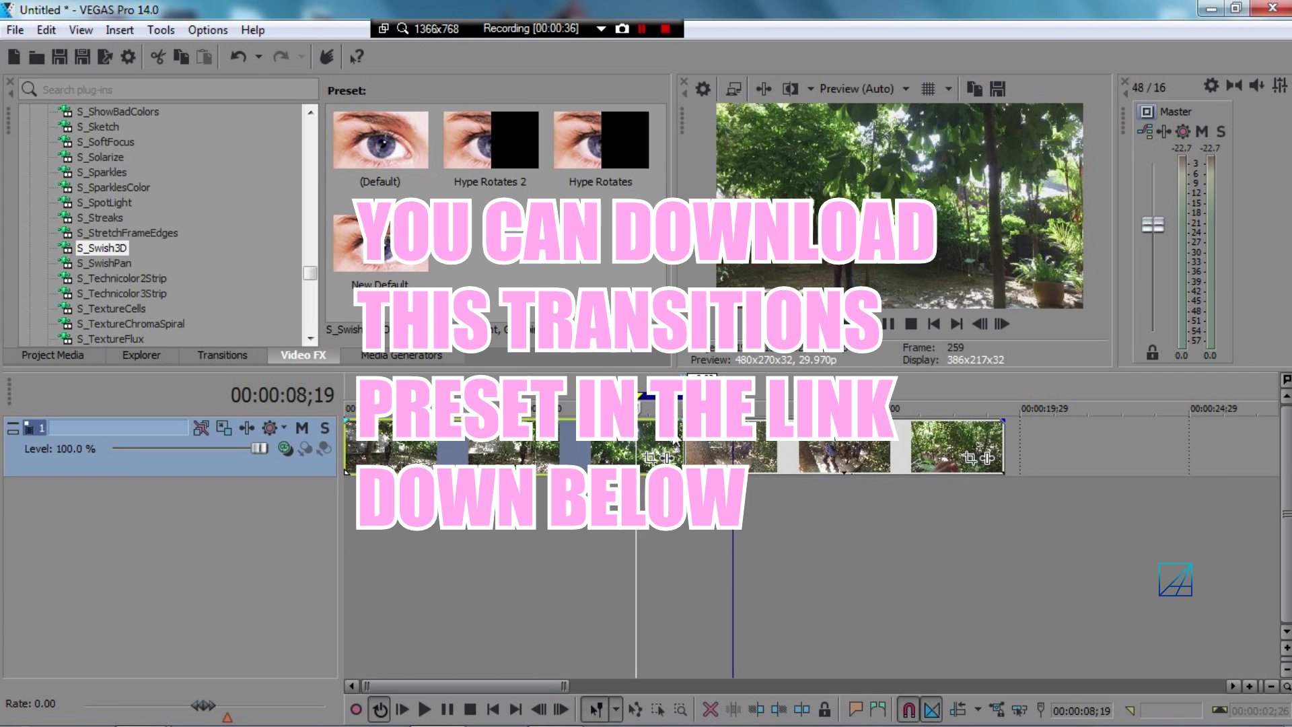
pyautogui.click(644, 428)
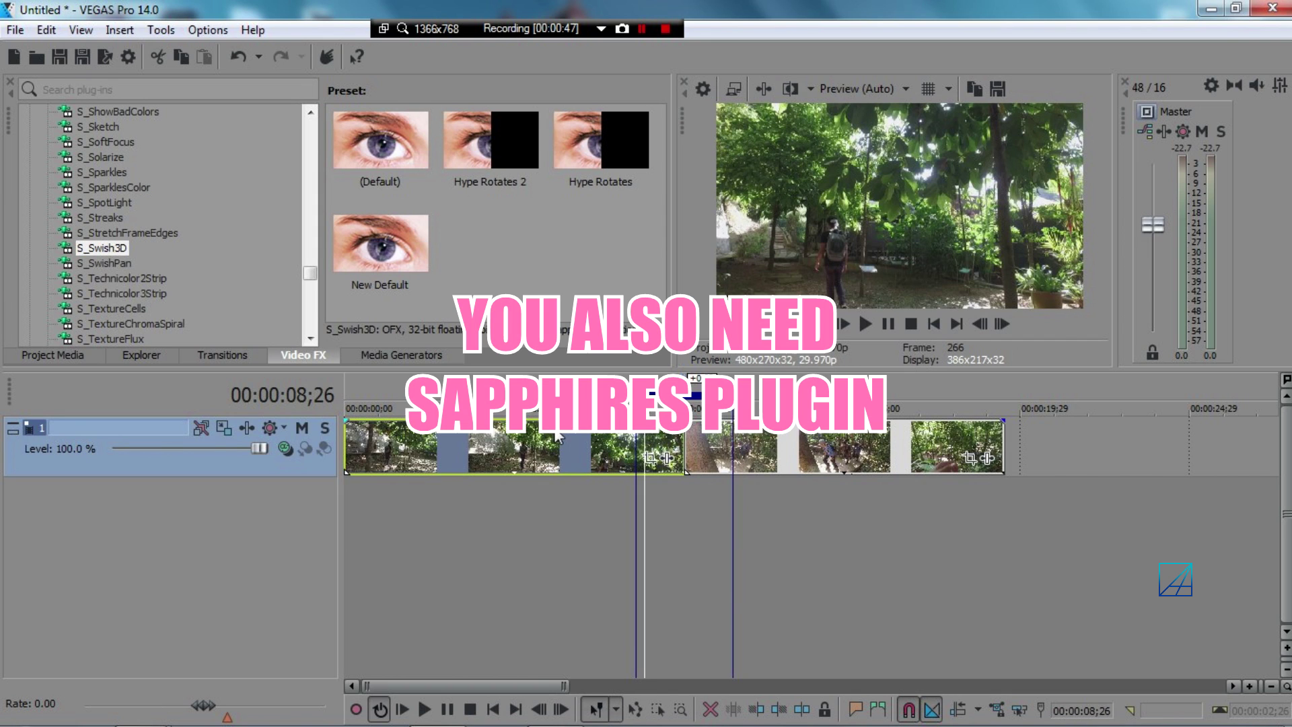
pyautogui.click(664, 447)
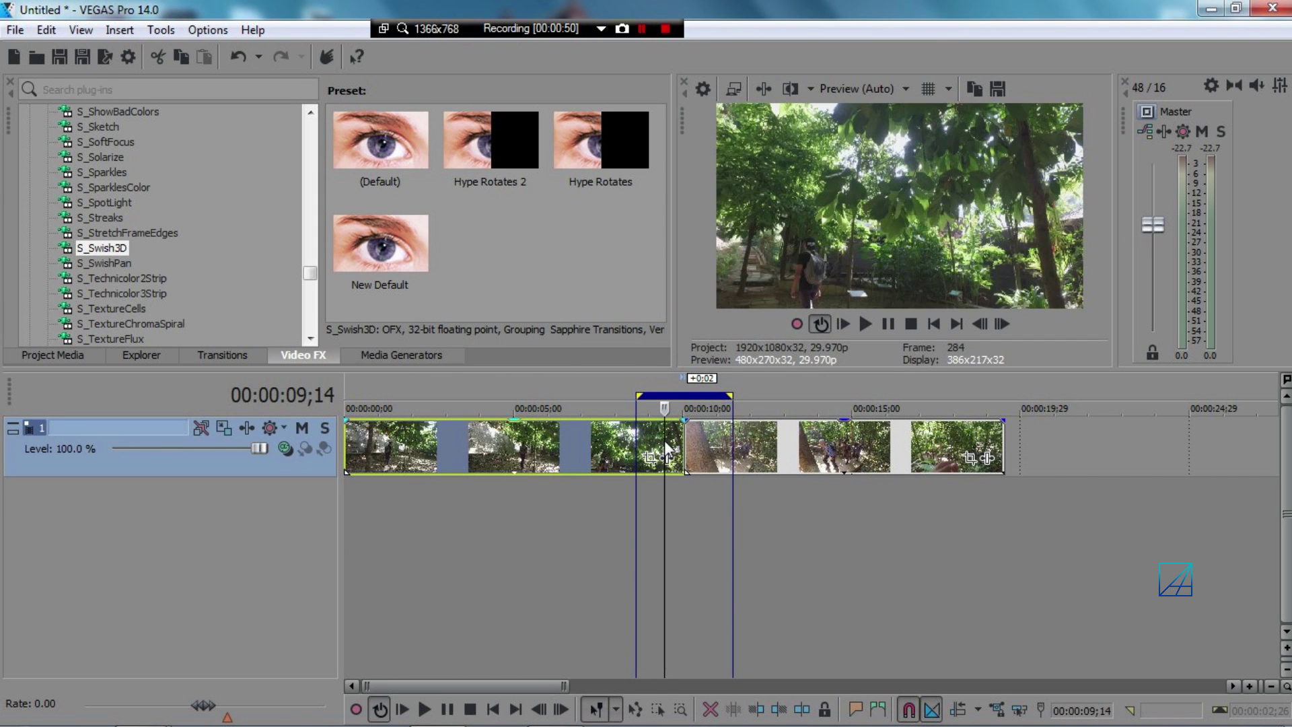
pyautogui.click(601, 435)
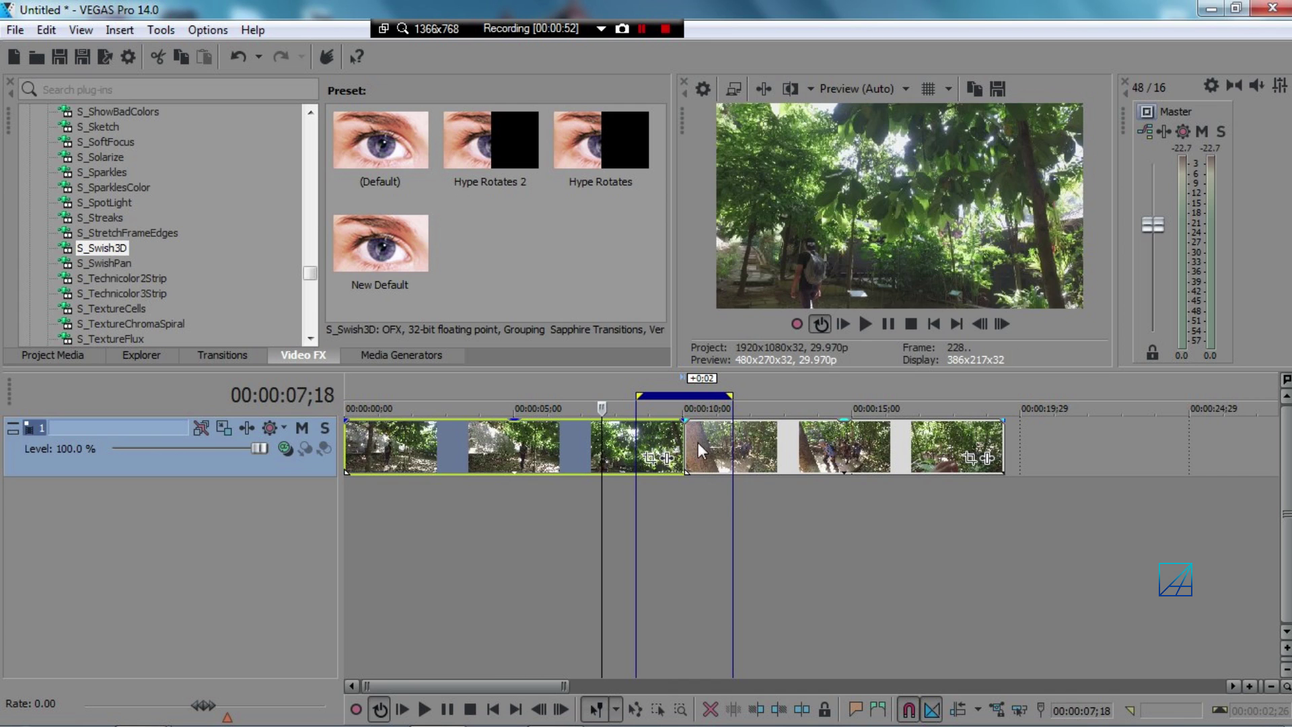
pyautogui.click(706, 440)
pyautogui.click(659, 441)
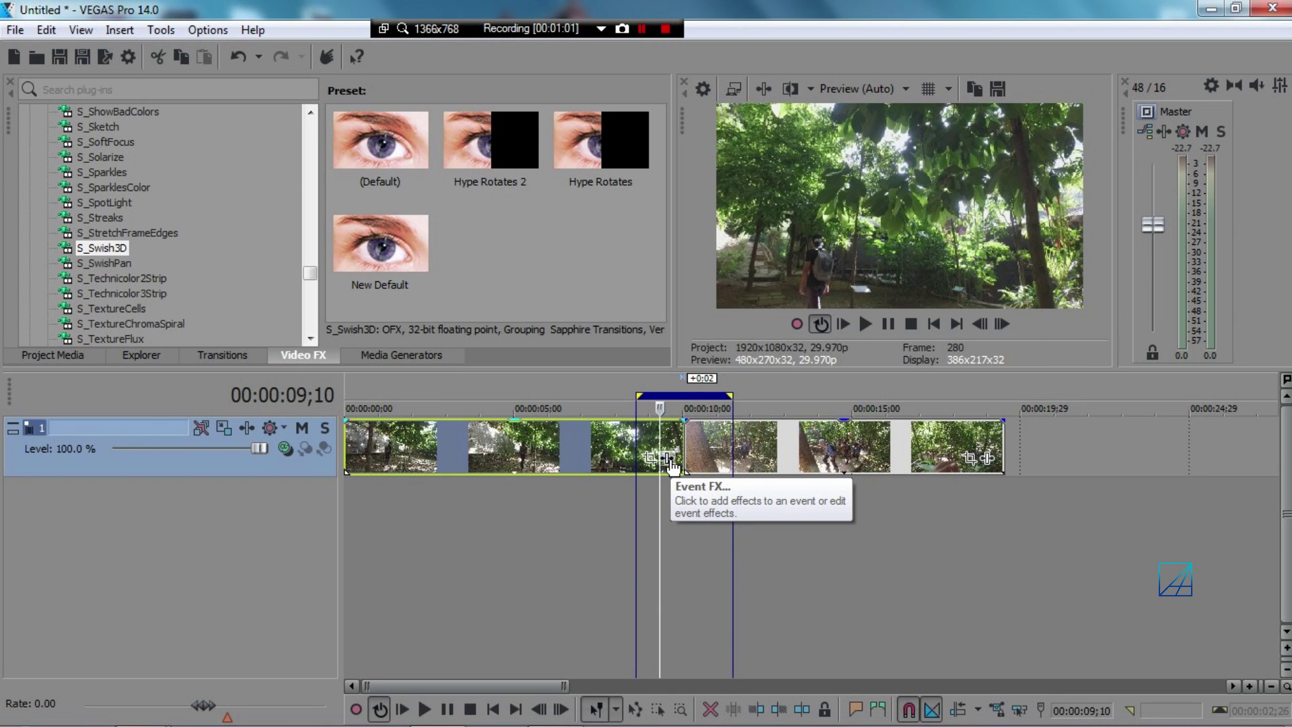
pyautogui.click(670, 459)
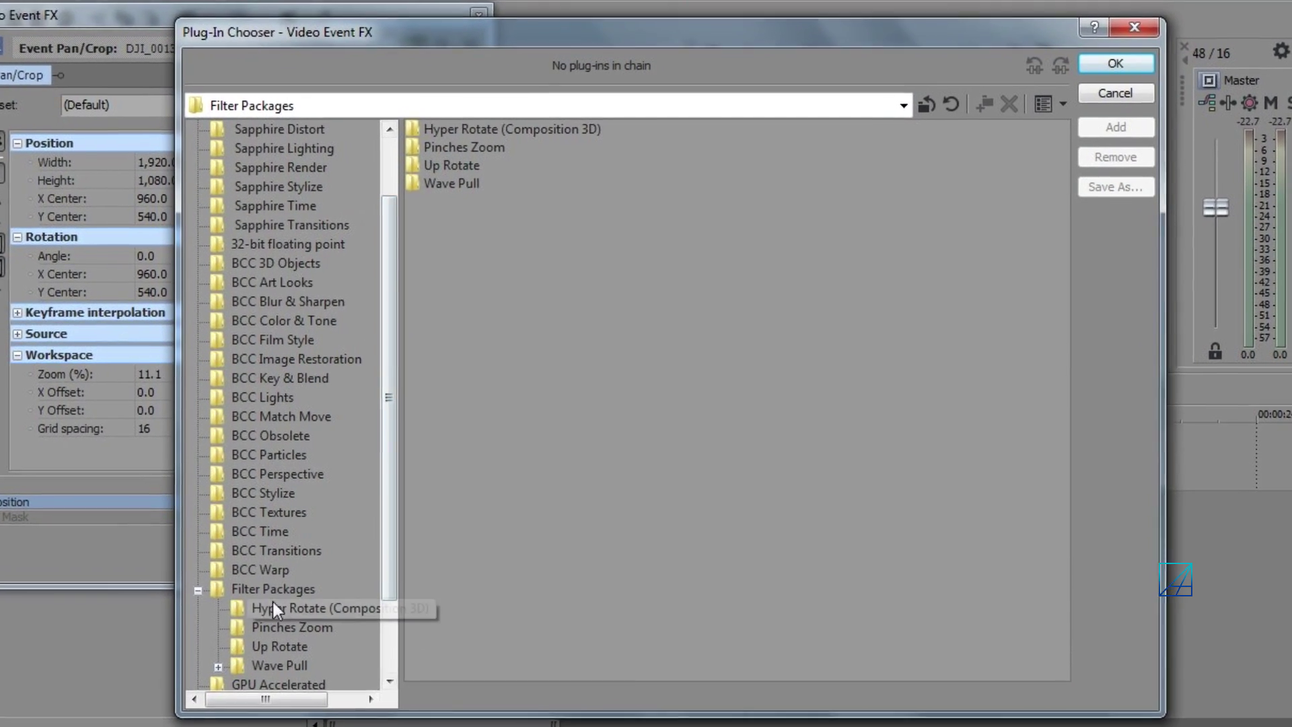
# Expand Filter Packages, select Wave Pull, and compare it with Hyper Rotate, Pinches Zoom and Up Rotate
pyautogui.click(296, 570)
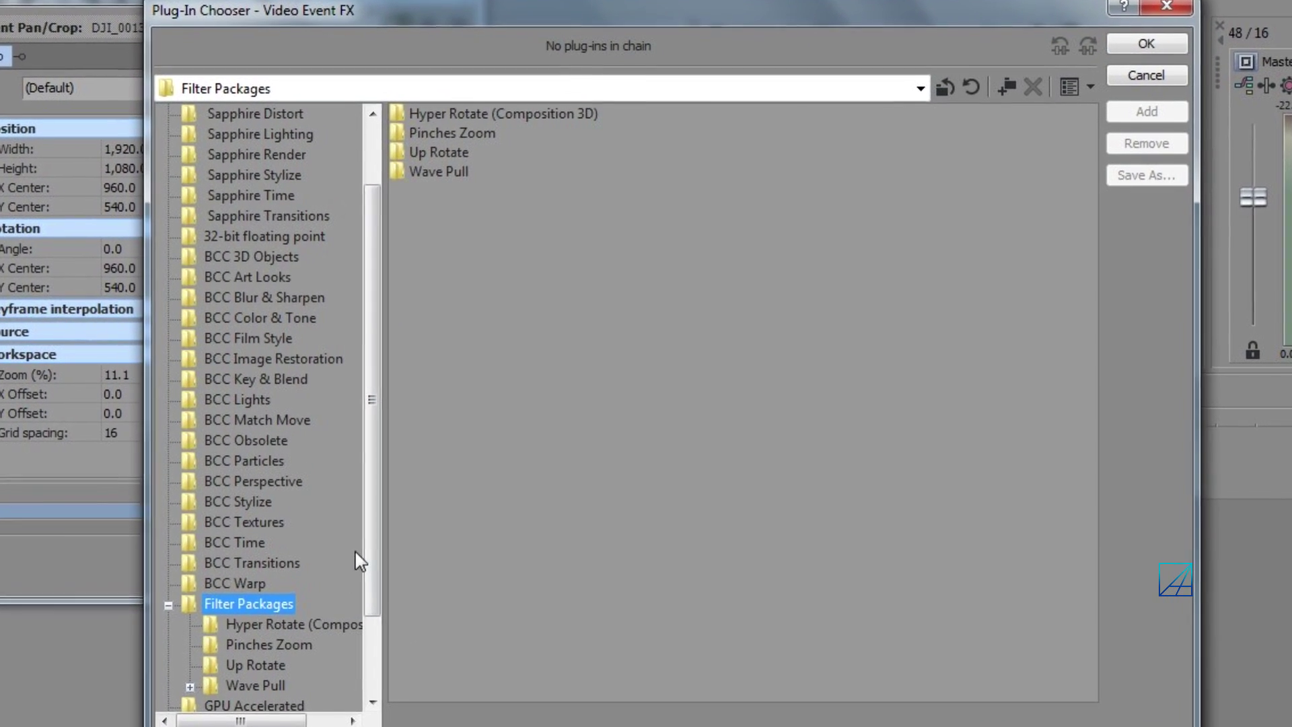
pyautogui.click(434, 171)
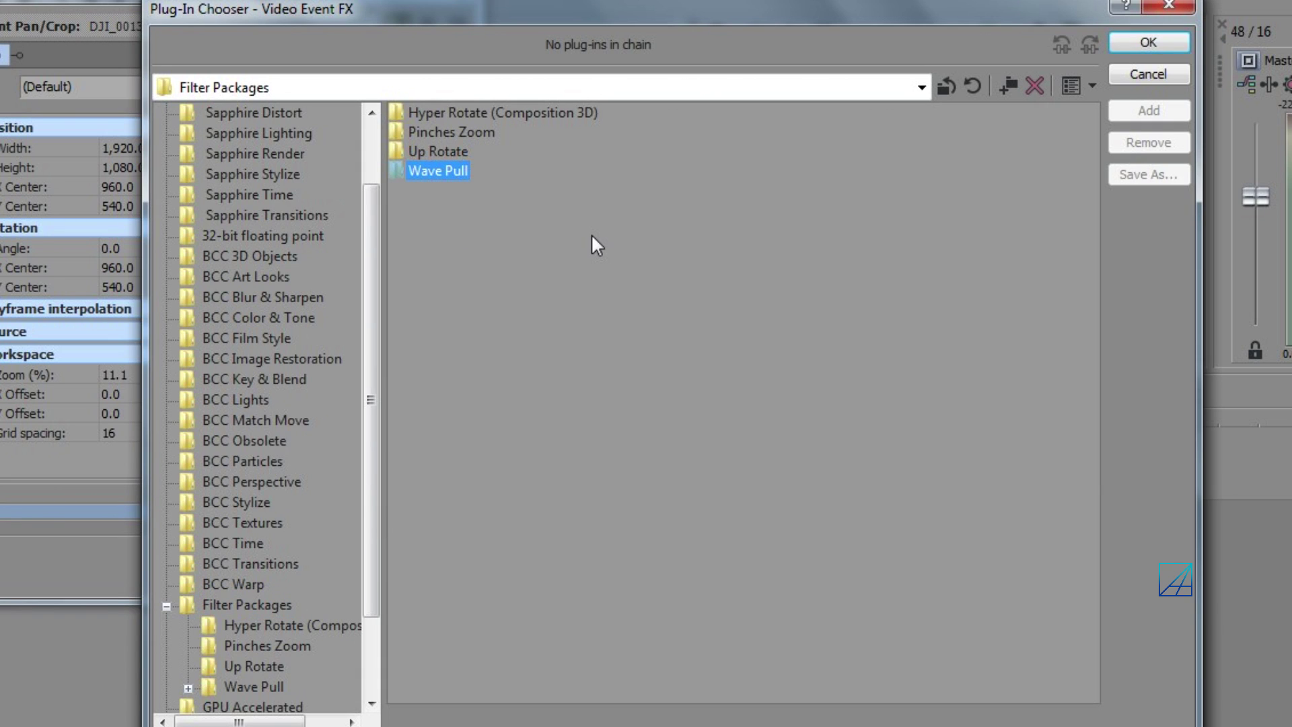
pyautogui.moveTo(700, 152); pyautogui.dragTo(507, 105)
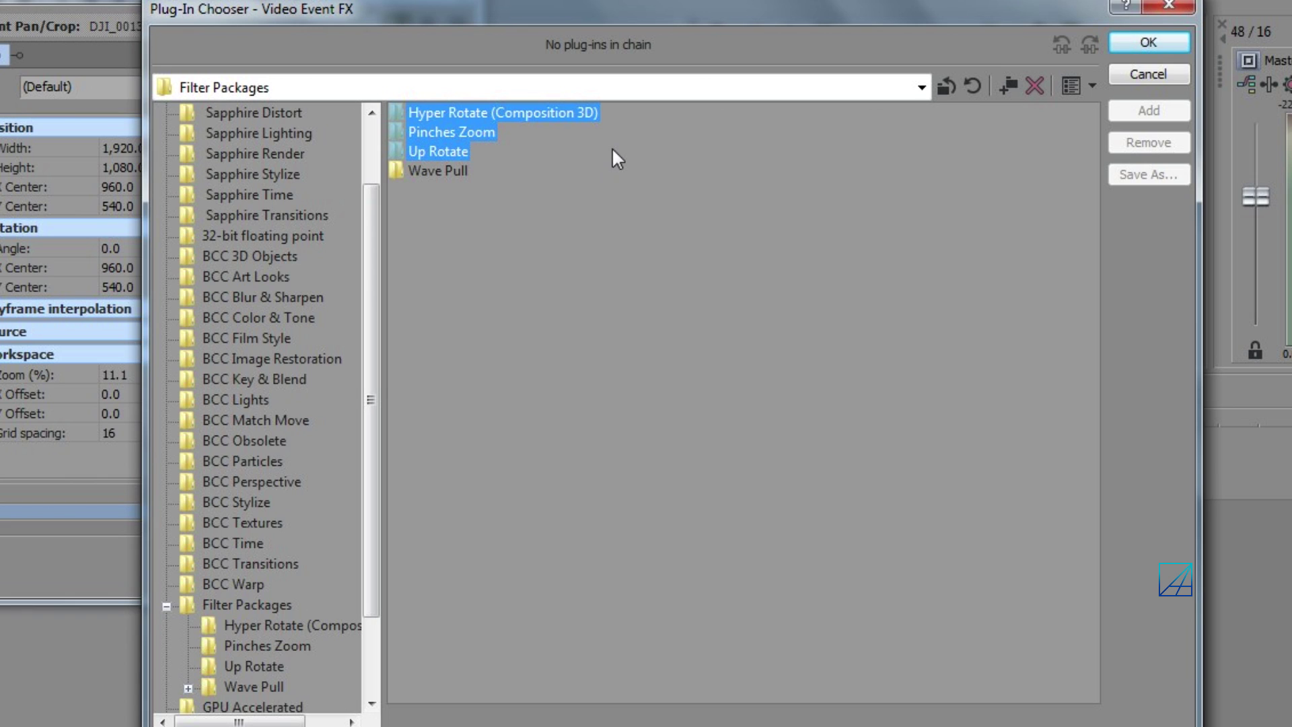
pyautogui.moveTo(806, 165); pyautogui.dragTo(469, 104)
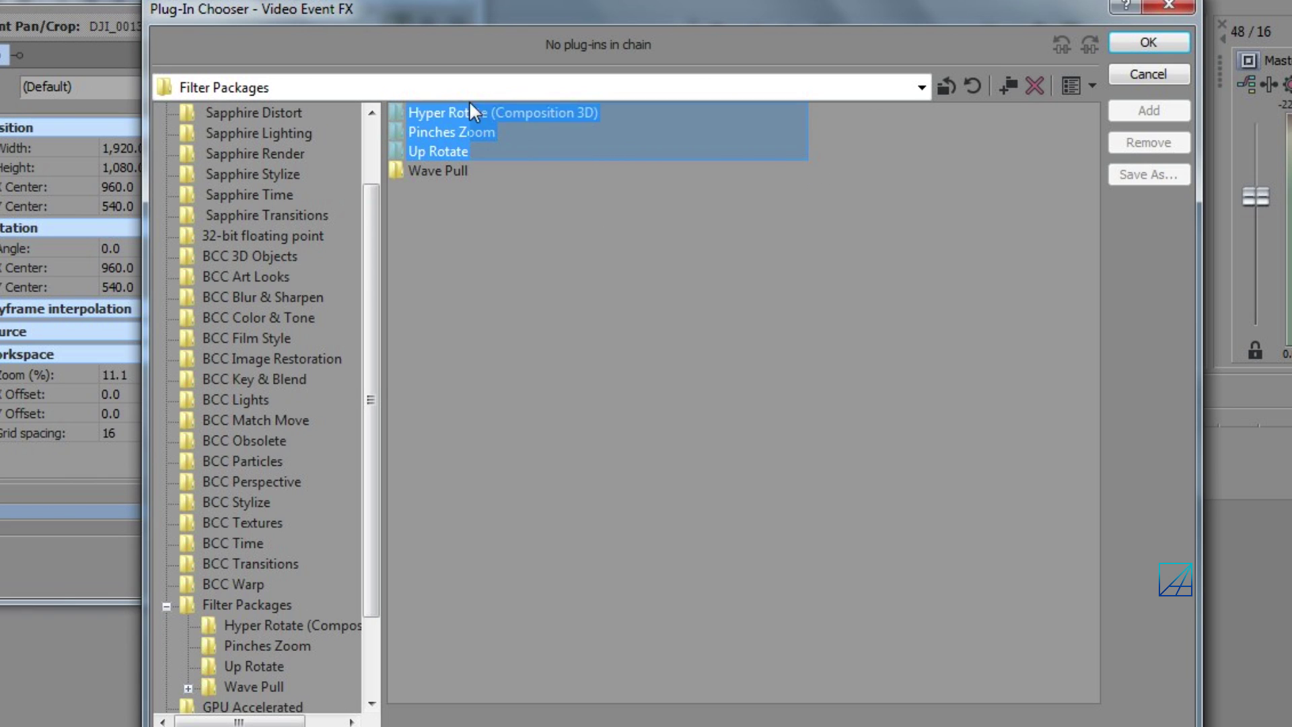
pyautogui.click(603, 225)
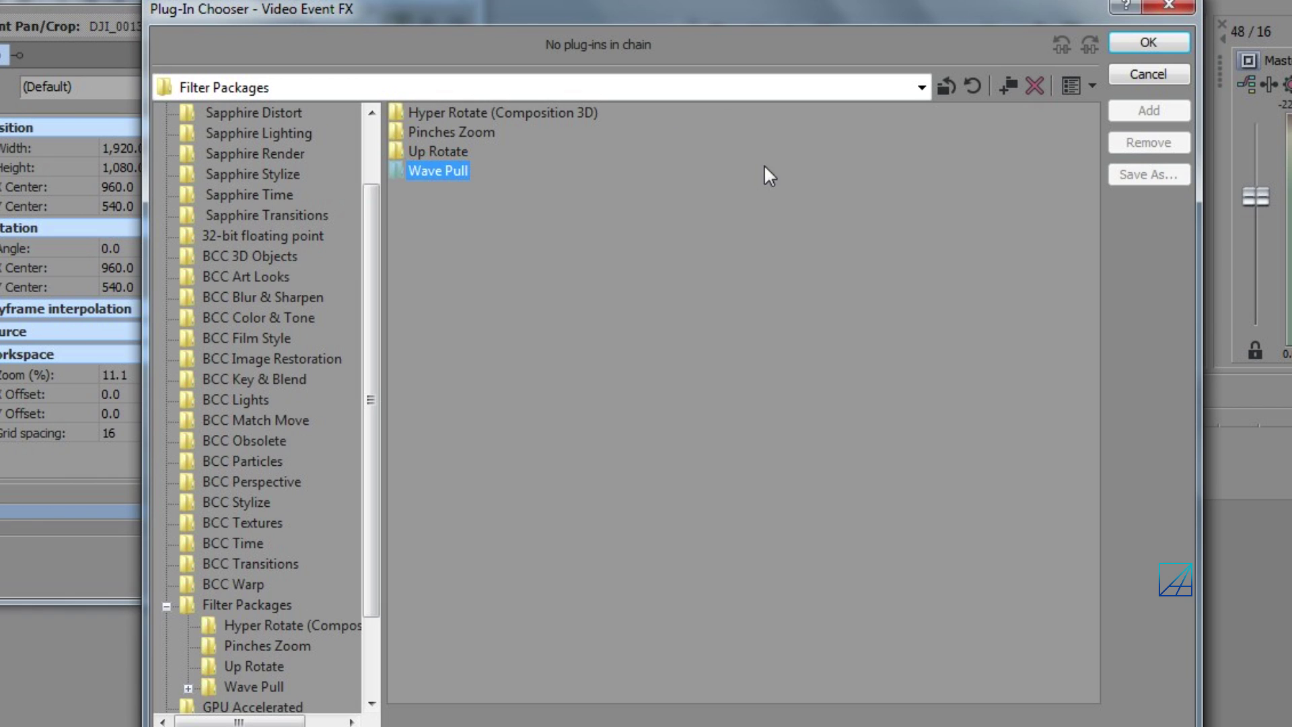
pyautogui.moveTo(766, 167); pyautogui.dragTo(490, 103)
pyautogui.click(530, 212)
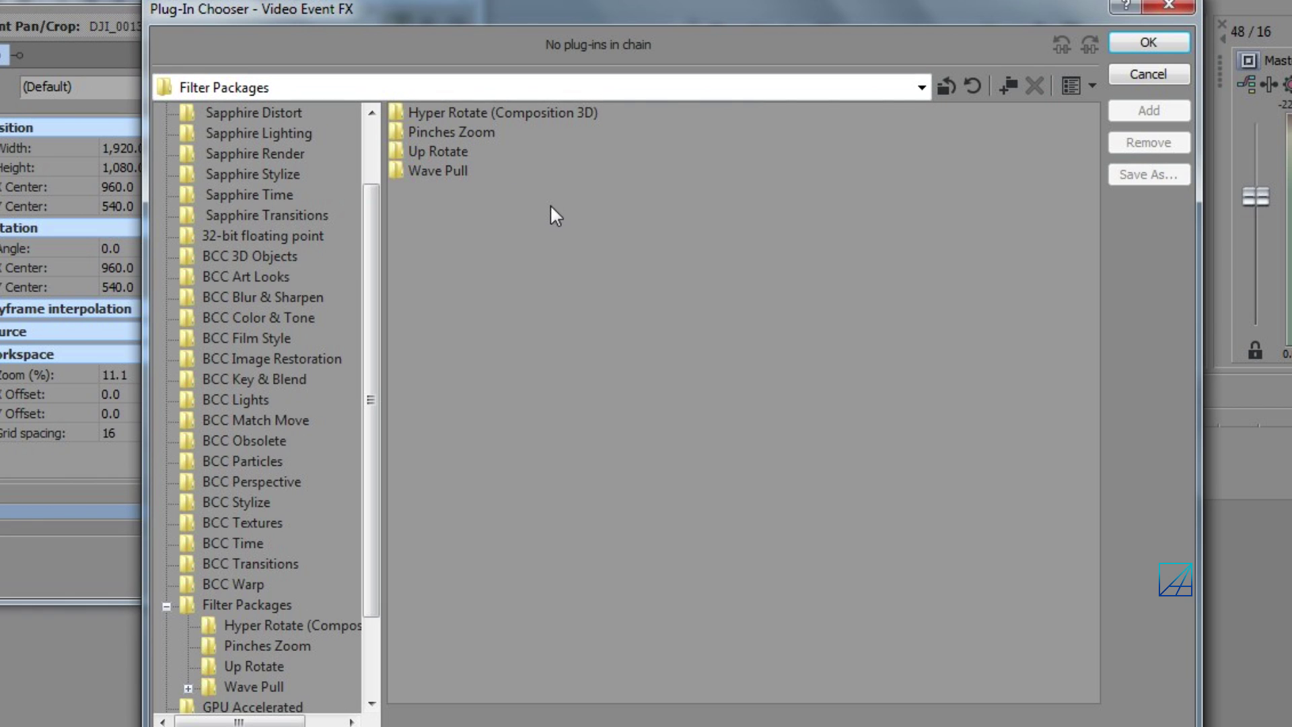
# Open the Wave Pull package's Down Pull folder and review its LD and RD preset pairs
pyautogui.doubleClick(434, 173)
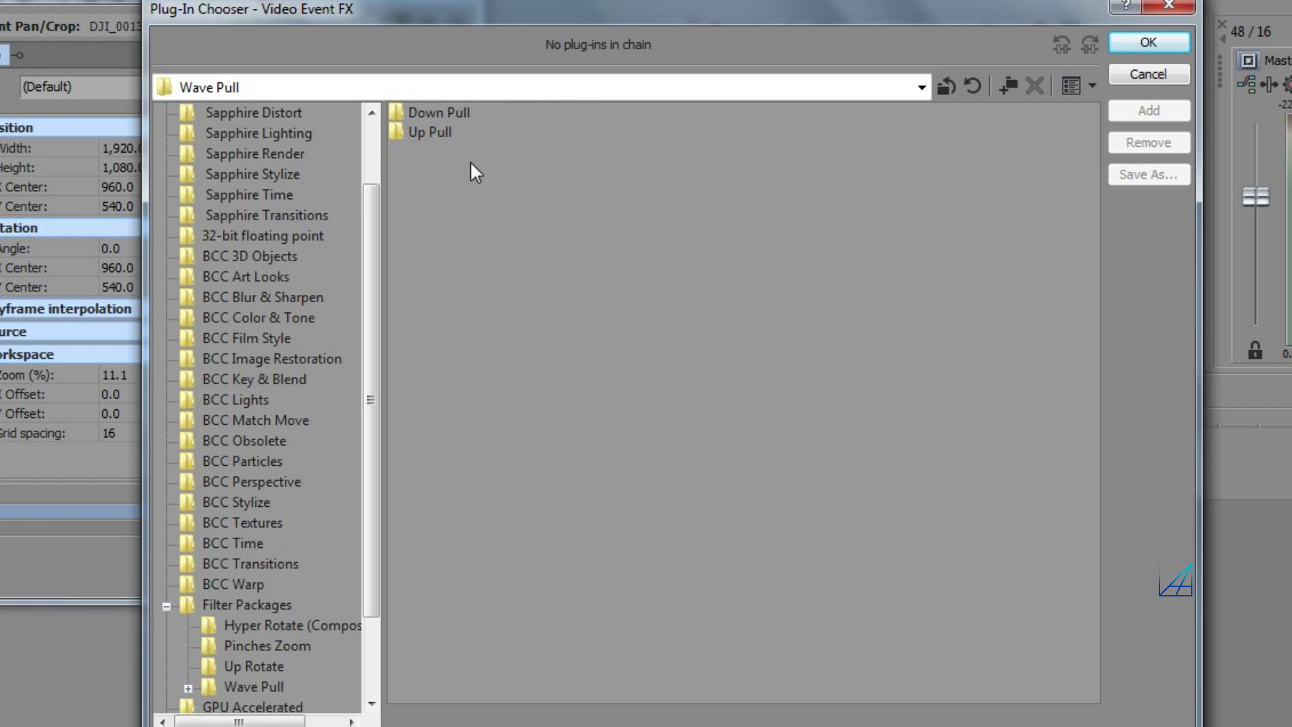
pyautogui.click(450, 113)
pyautogui.click(434, 133)
pyautogui.doubleClick(435, 113)
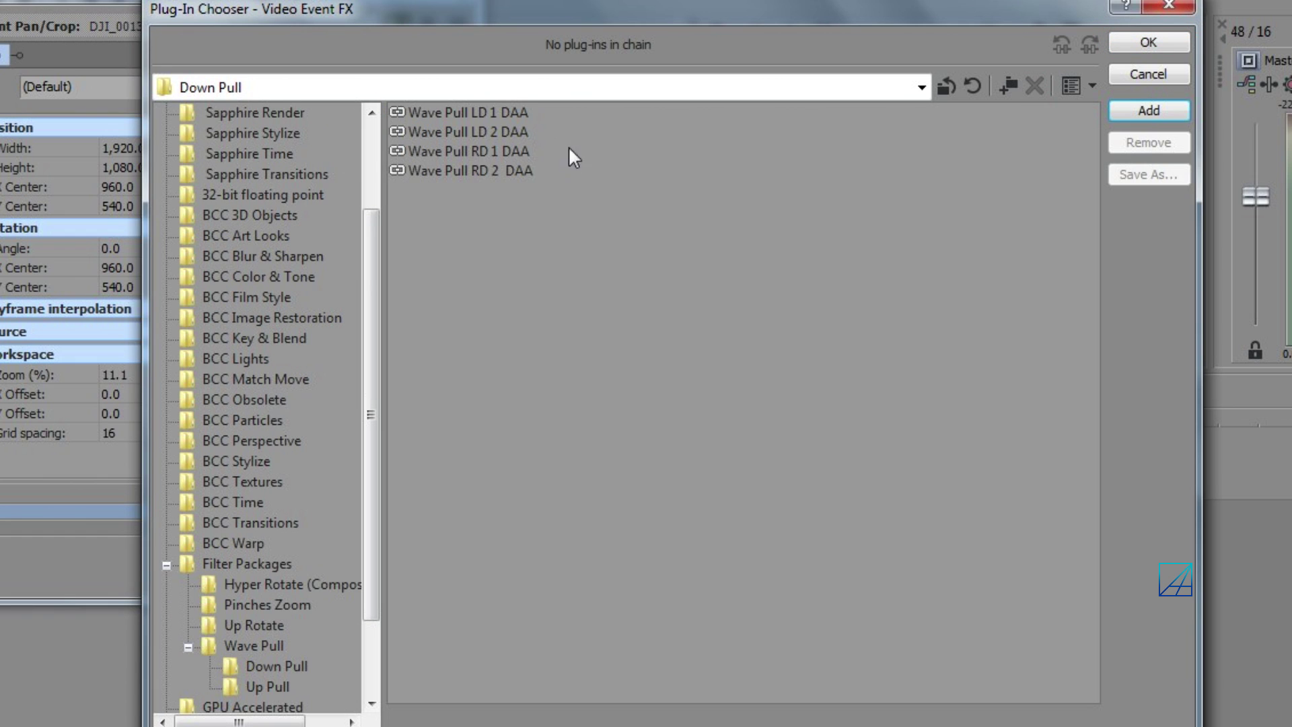
pyautogui.moveTo(556, 139); pyautogui.dragTo(488, 161)
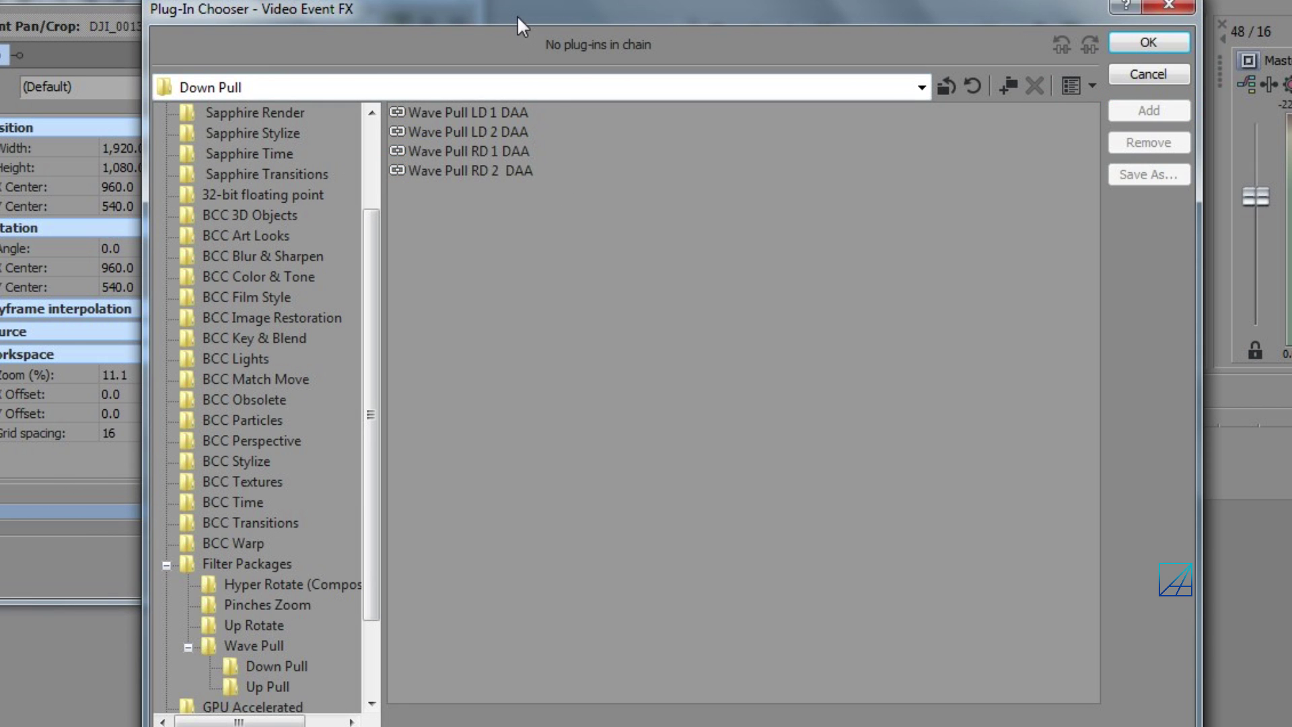
# Choose the Wave Pull LD 1 DAA preset, add it to the chain and confirm
pyautogui.moveTo(517, 15); pyautogui.dragTo(1164, 130)
pyautogui.click(1102, 230)
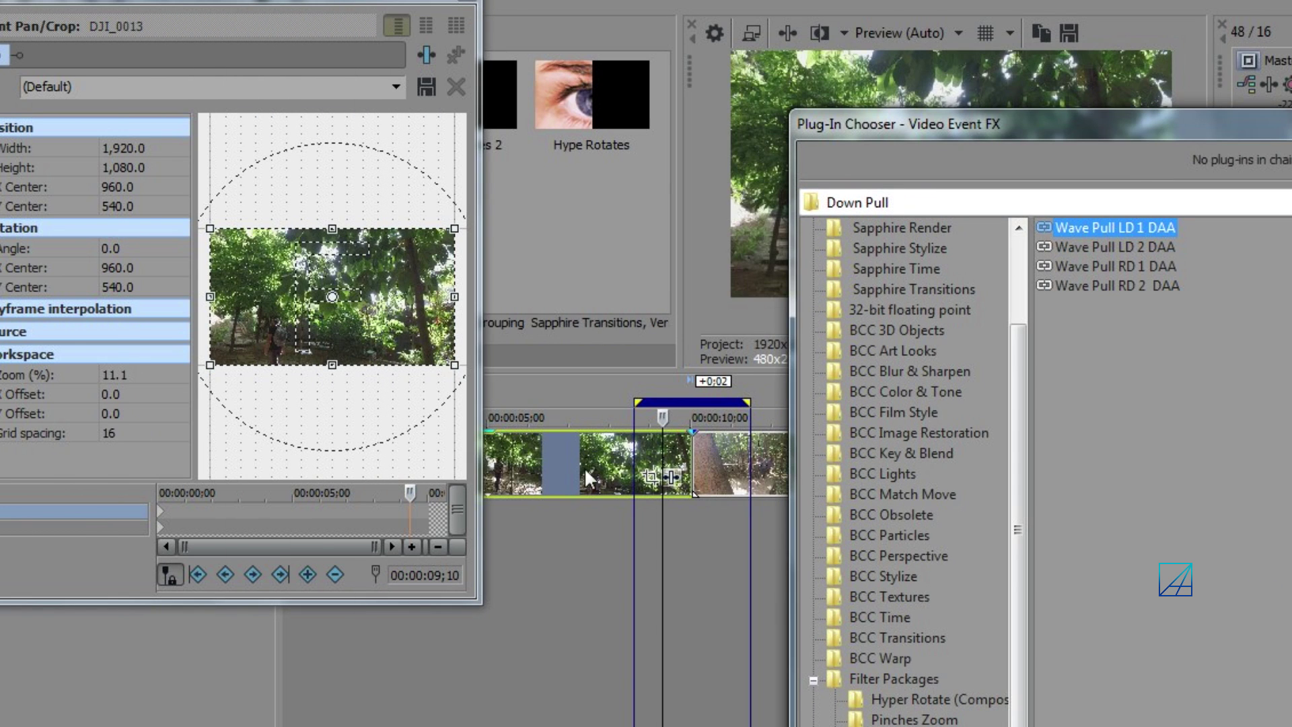
pyautogui.moveTo(901, 129); pyautogui.dragTo(0, 24)
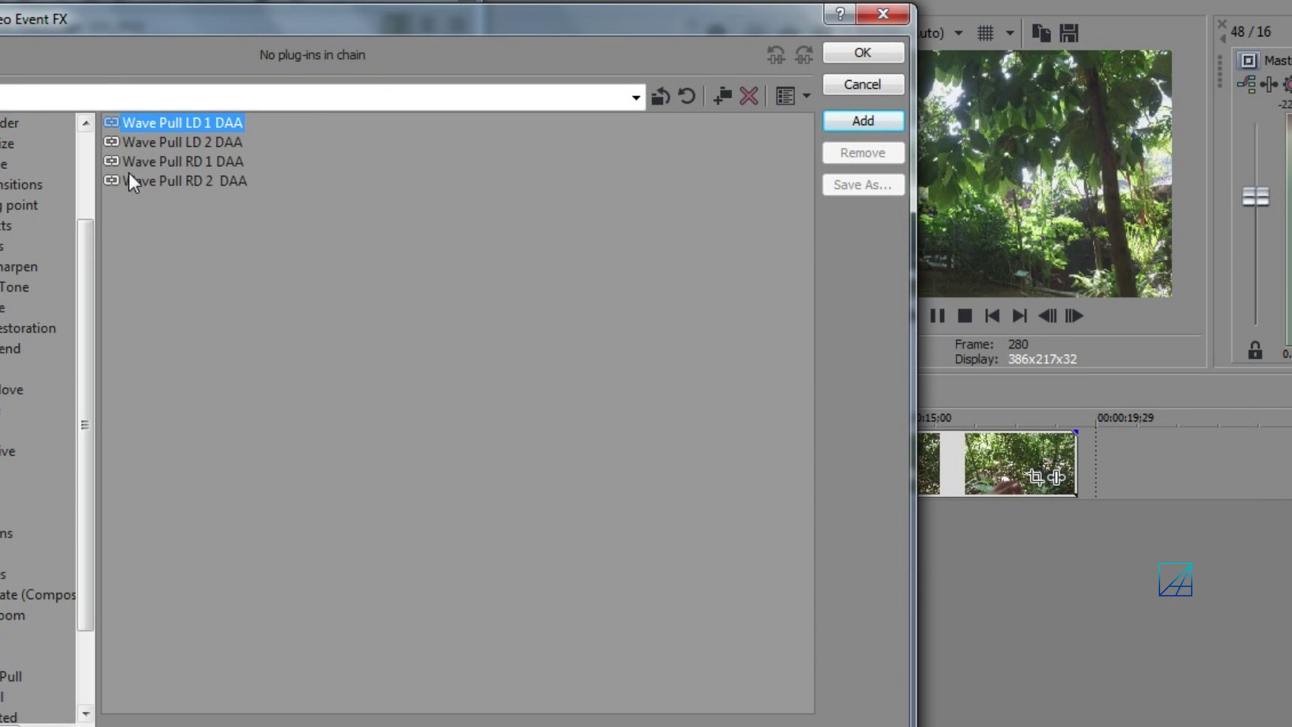
pyautogui.click(162, 143)
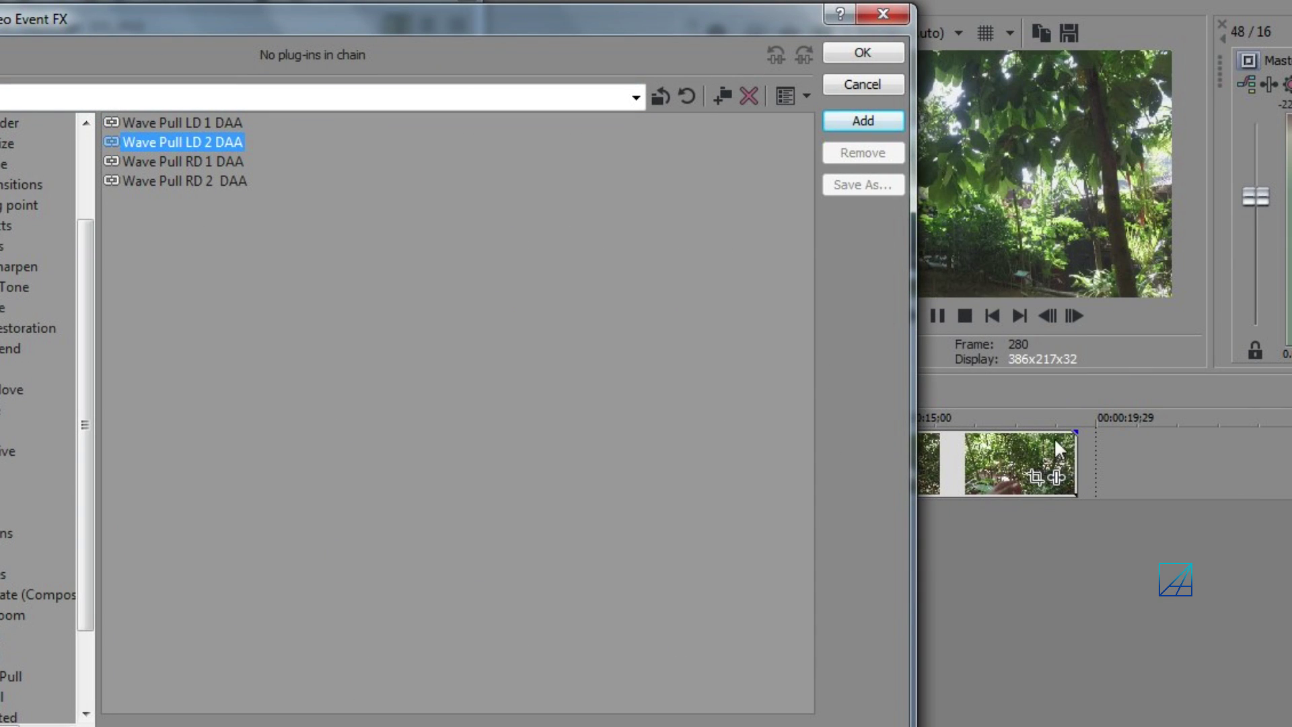
pyautogui.moveTo(350, 30); pyautogui.dragTo(345, 91)
pyautogui.click(374, 192)
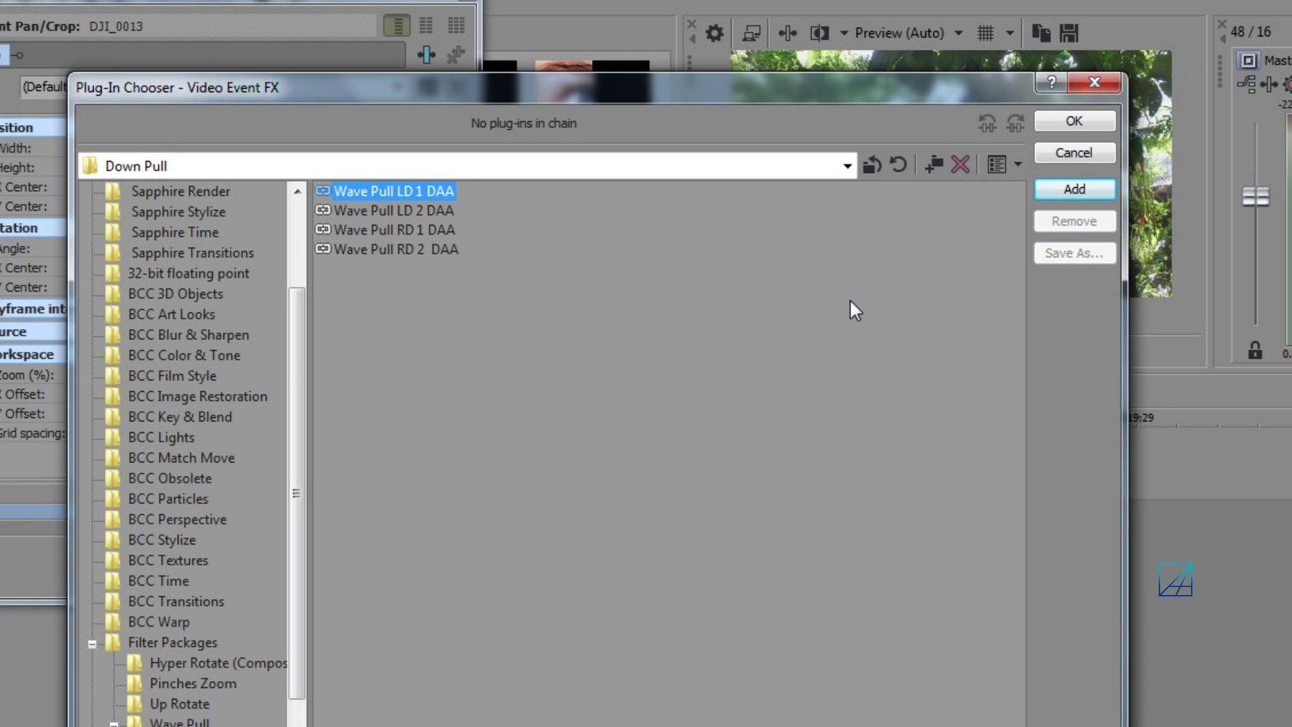
pyautogui.click(1077, 180)
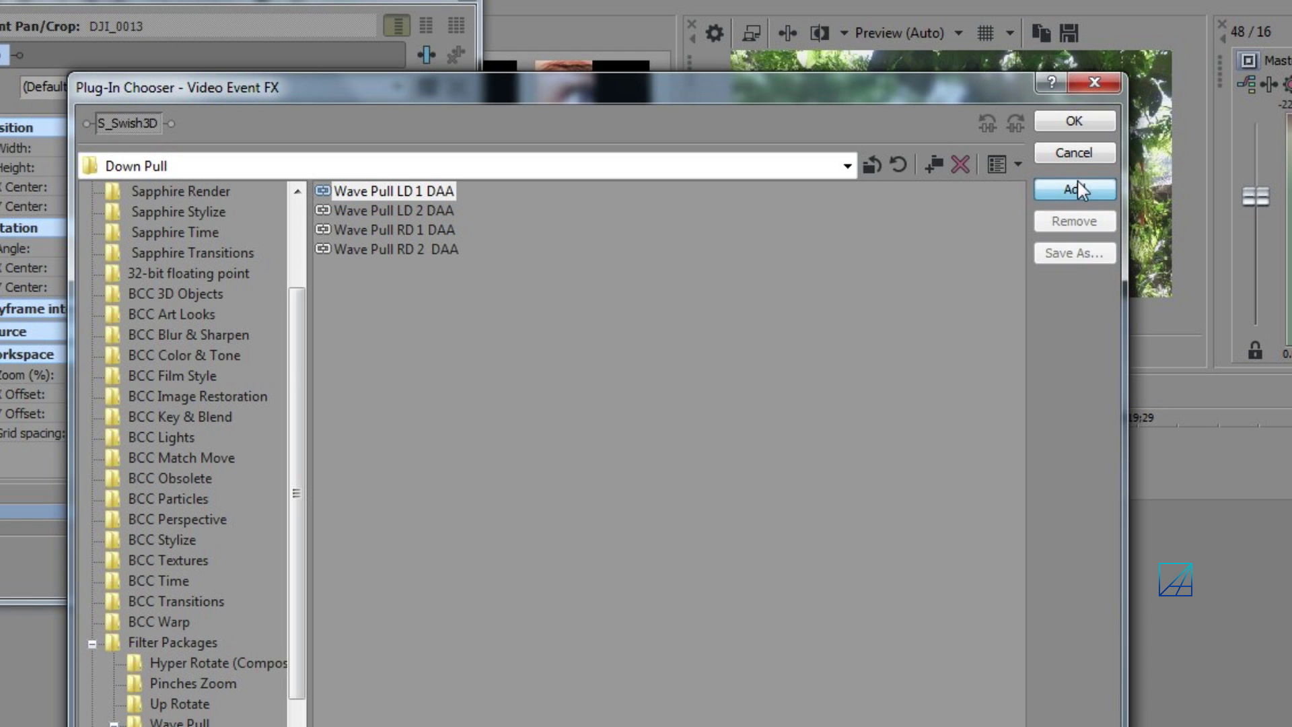
pyautogui.click(1074, 121)
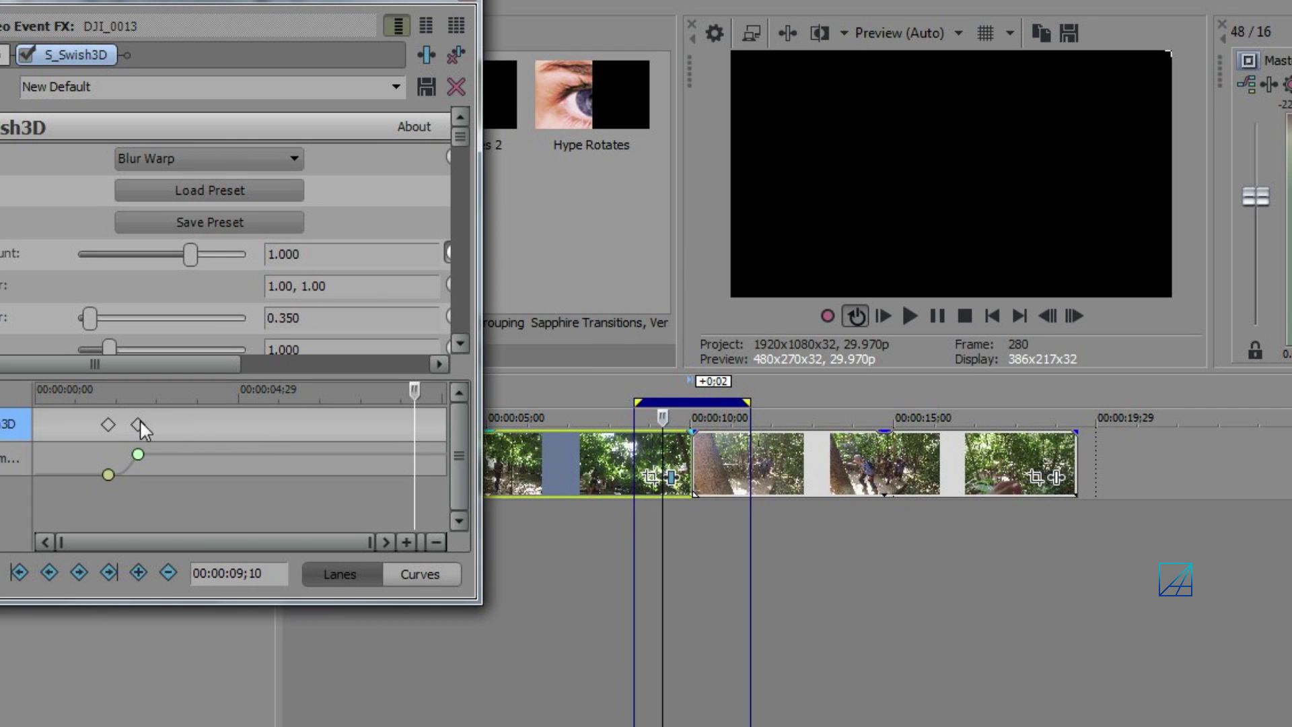
# Move the S_Swish3D keyframes to the clip's end, preview at 08;24, and close the effect window
pyautogui.click(107, 424)
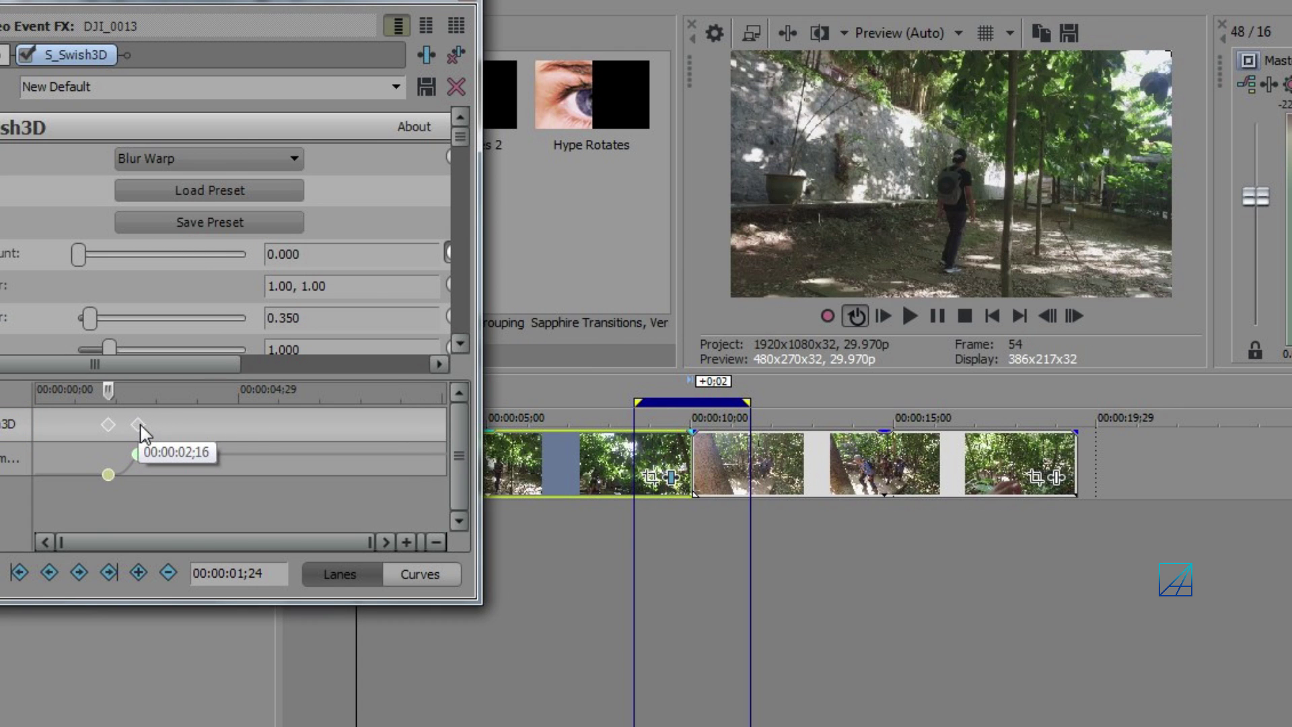
pyautogui.moveTo(141, 431); pyautogui.dragTo(515, 412)
pyautogui.click(393, 405)
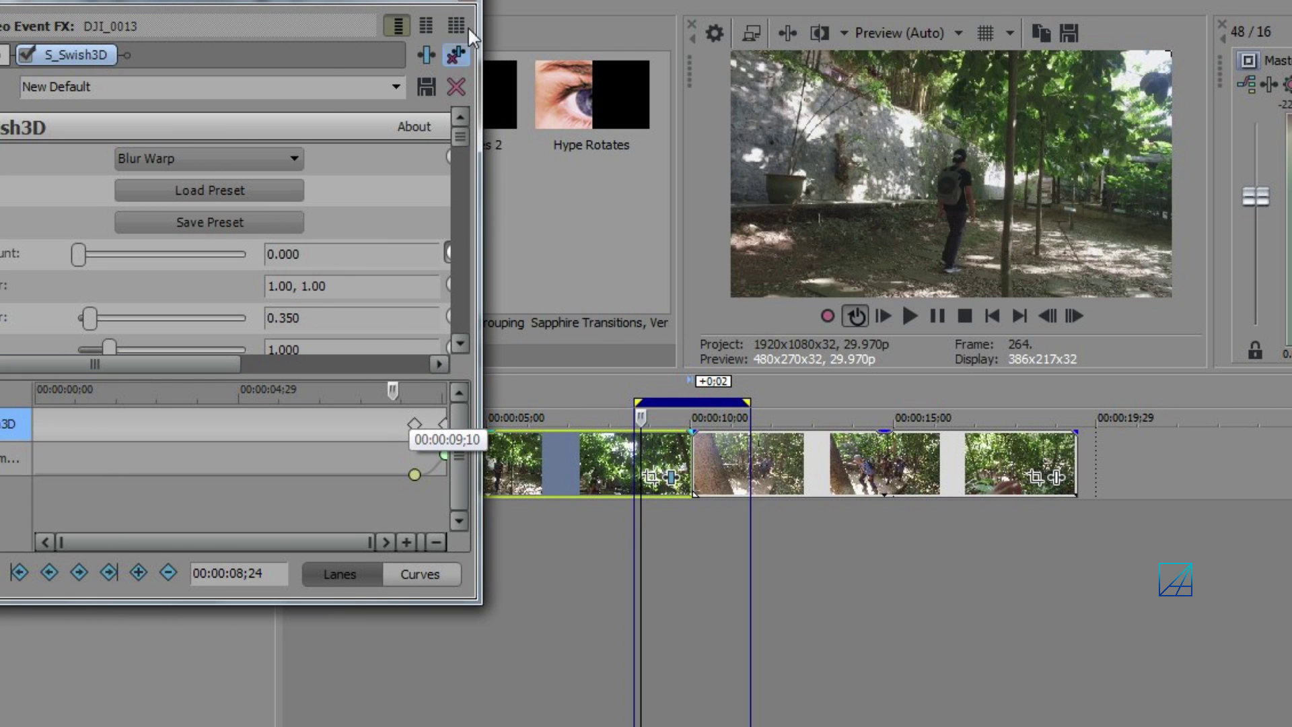
pyautogui.click(475, 6)
# Add the Wave Pull LD 2 DAA preset as an S_Swish3D effect on the second forest clip
pyautogui.click(712, 460)
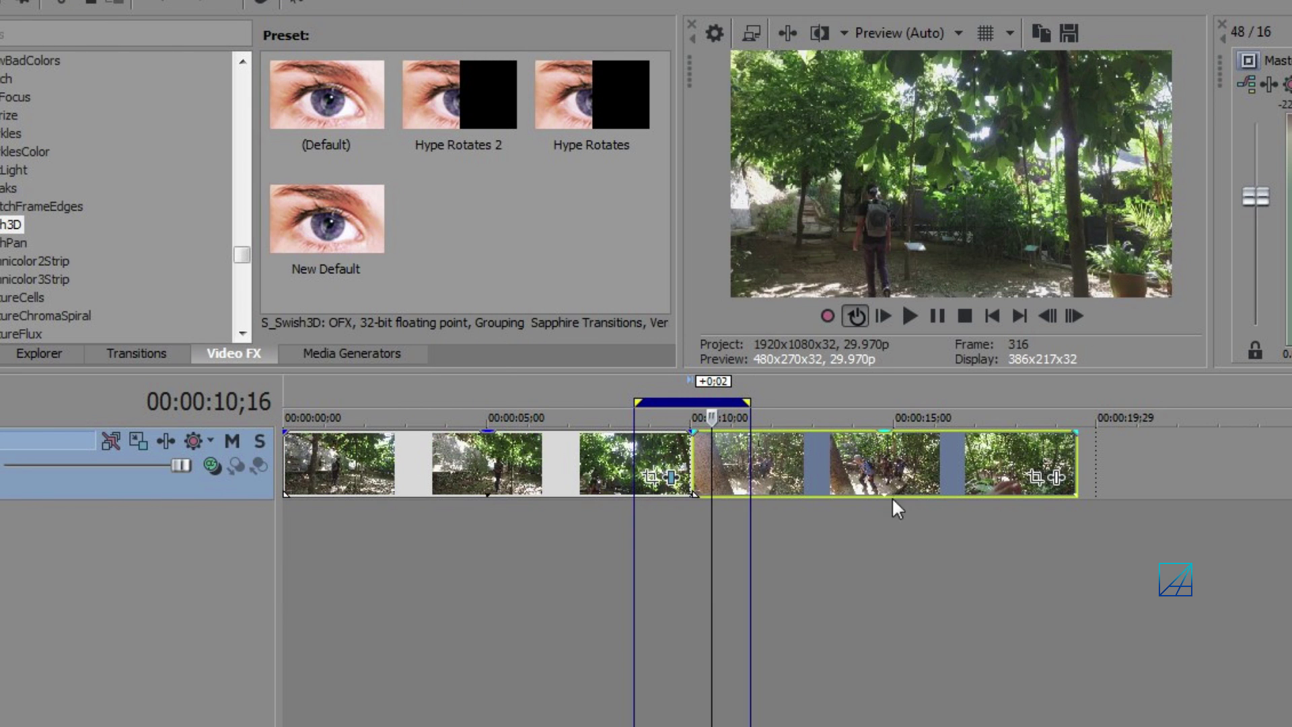
pyautogui.click(1047, 478)
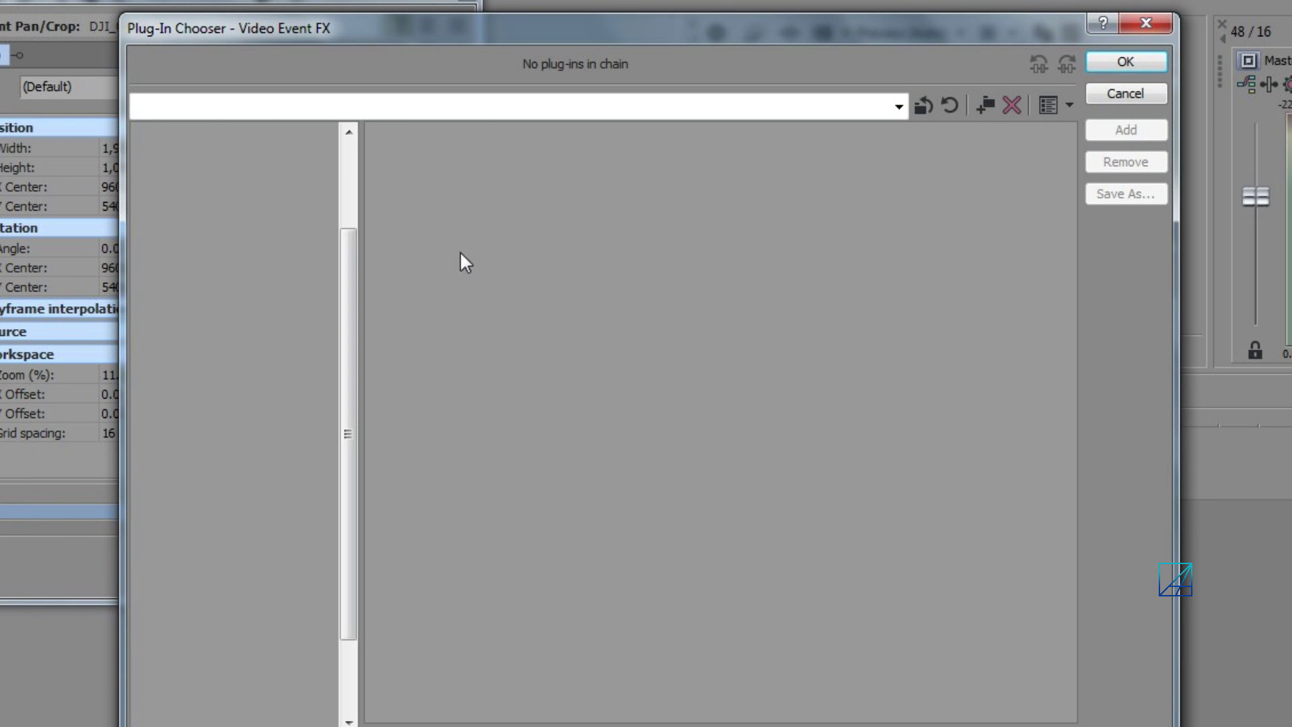
pyautogui.click(471, 153)
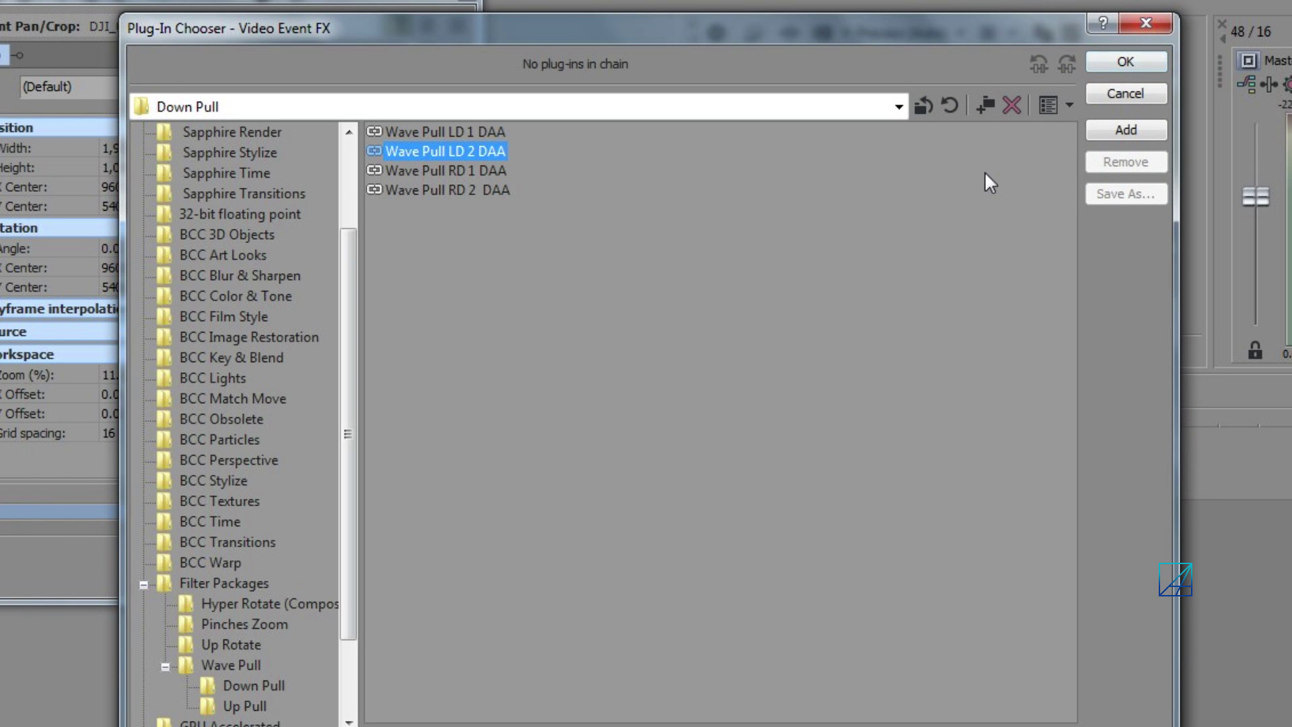
pyautogui.click(1127, 129)
pyautogui.click(1142, 70)
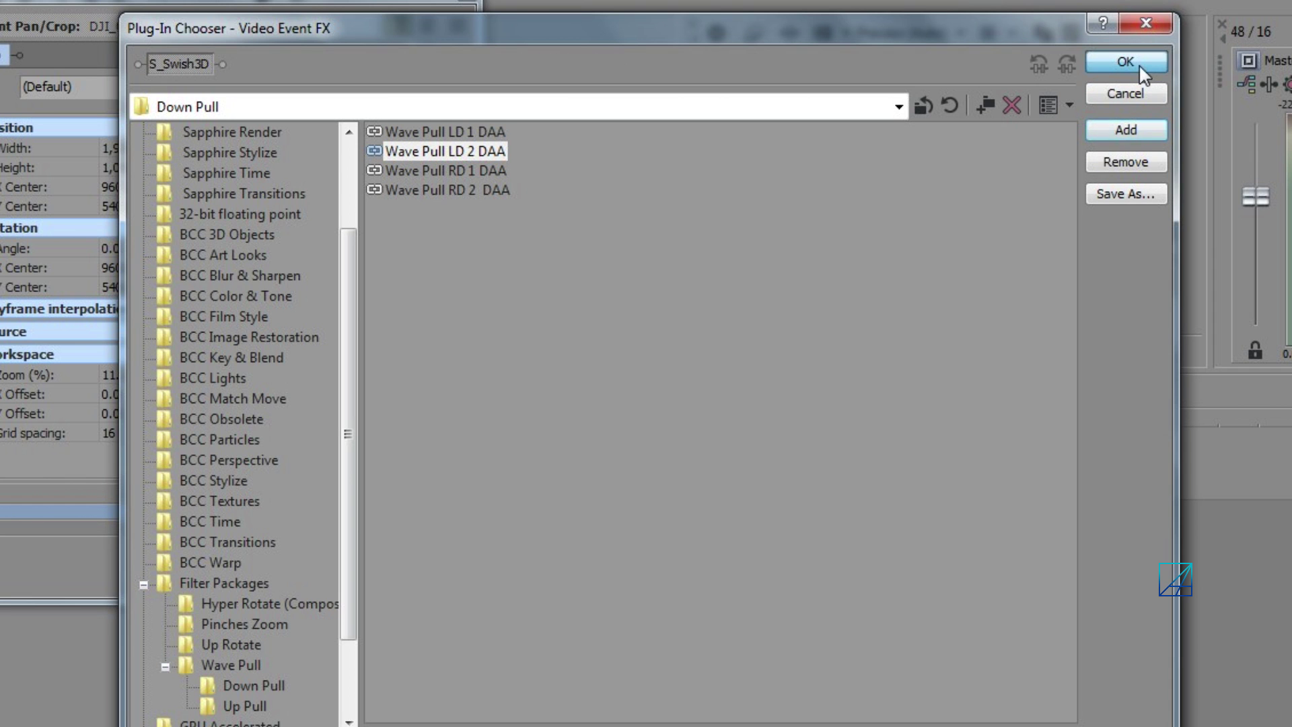
pyautogui.moveTo(458, 408); pyautogui.dragTo(497, 398)
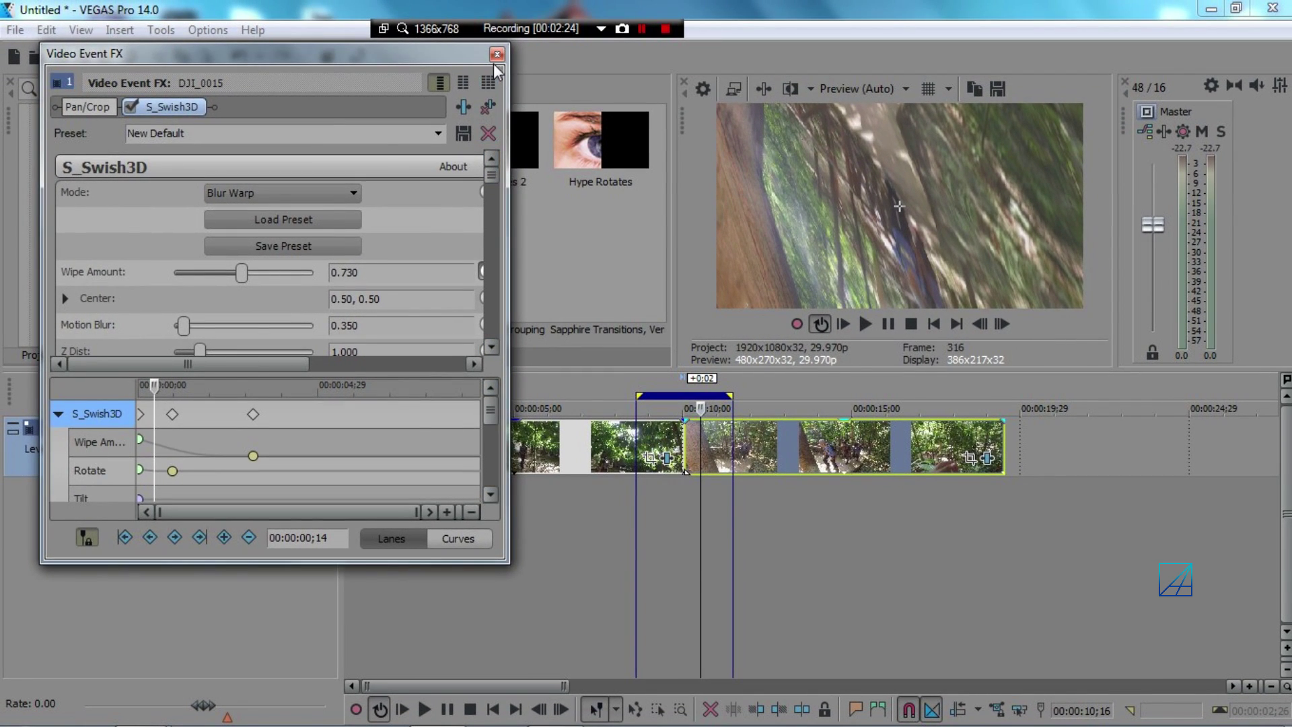
pyautogui.click(497, 55)
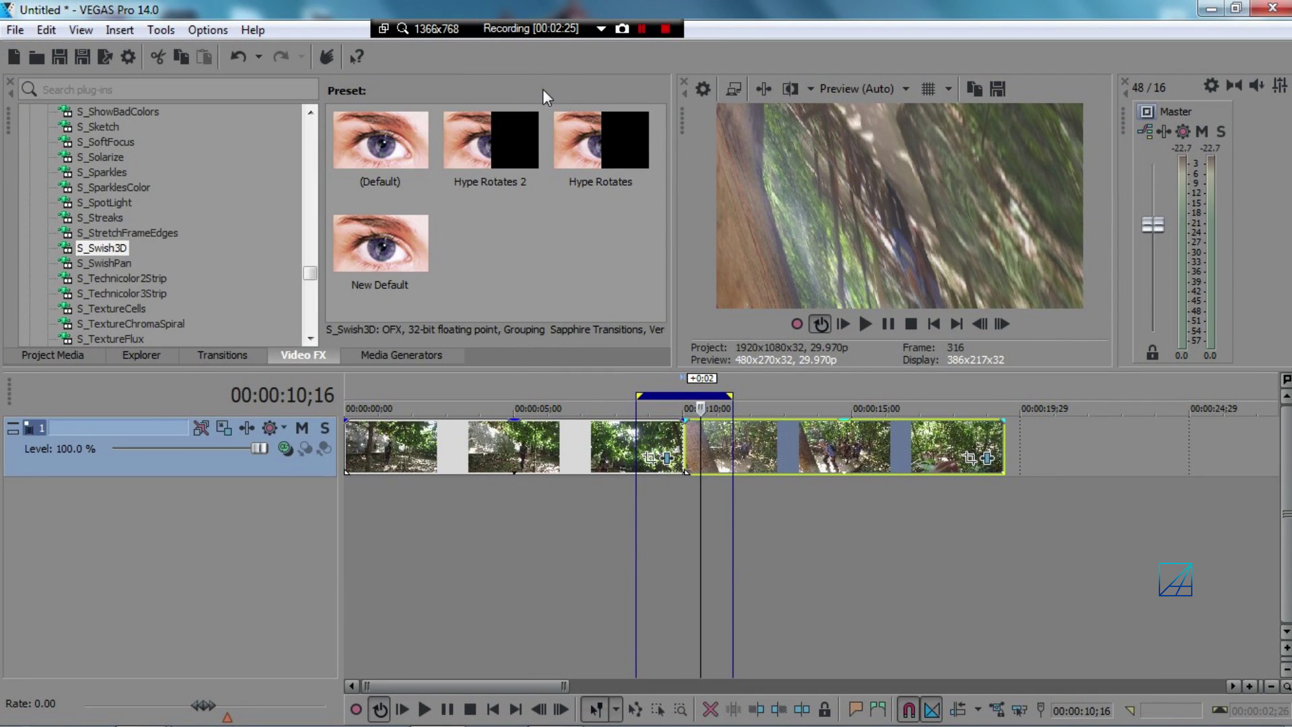
# Zoom into the join and slide the second clip left to overlap the first by 0:02
pyautogui.scroll(4, 464, 685)
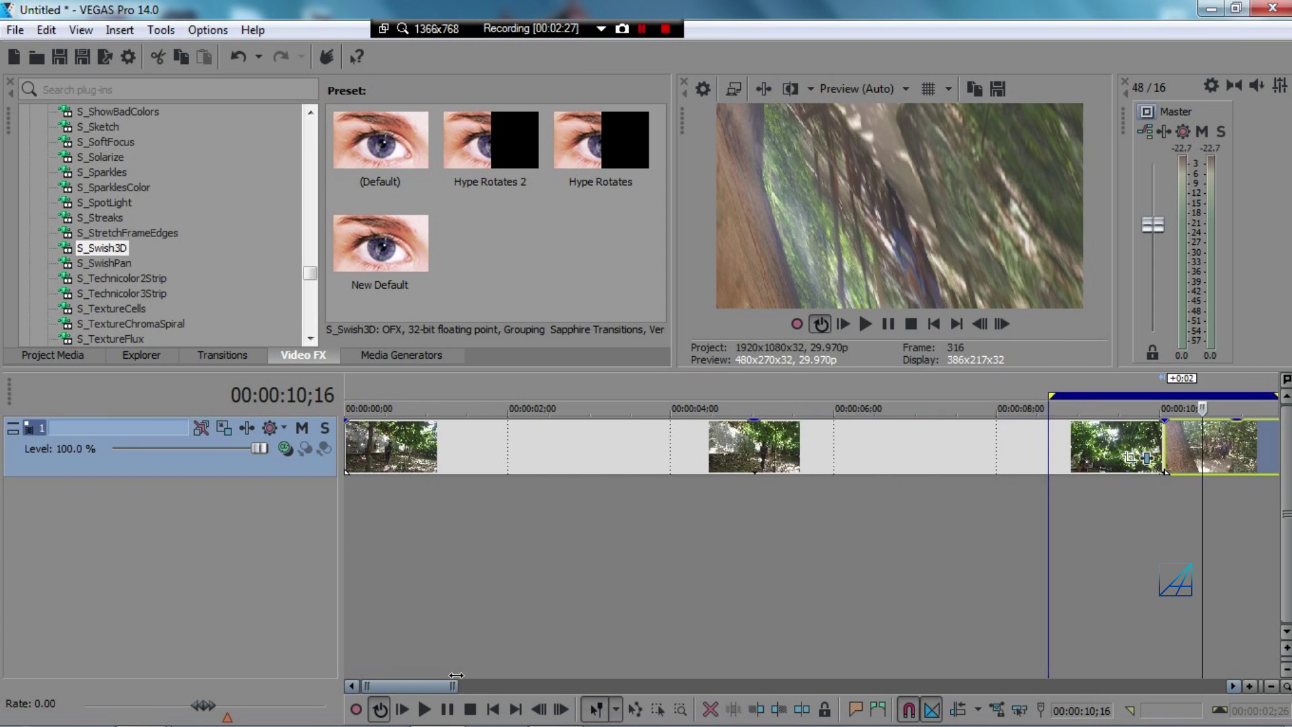
pyautogui.moveTo(465, 685)
pyautogui.mouseDown()
pyautogui.moveTo(491, 685)
pyautogui.moveTo(478, 685)
pyautogui.mouseUp()
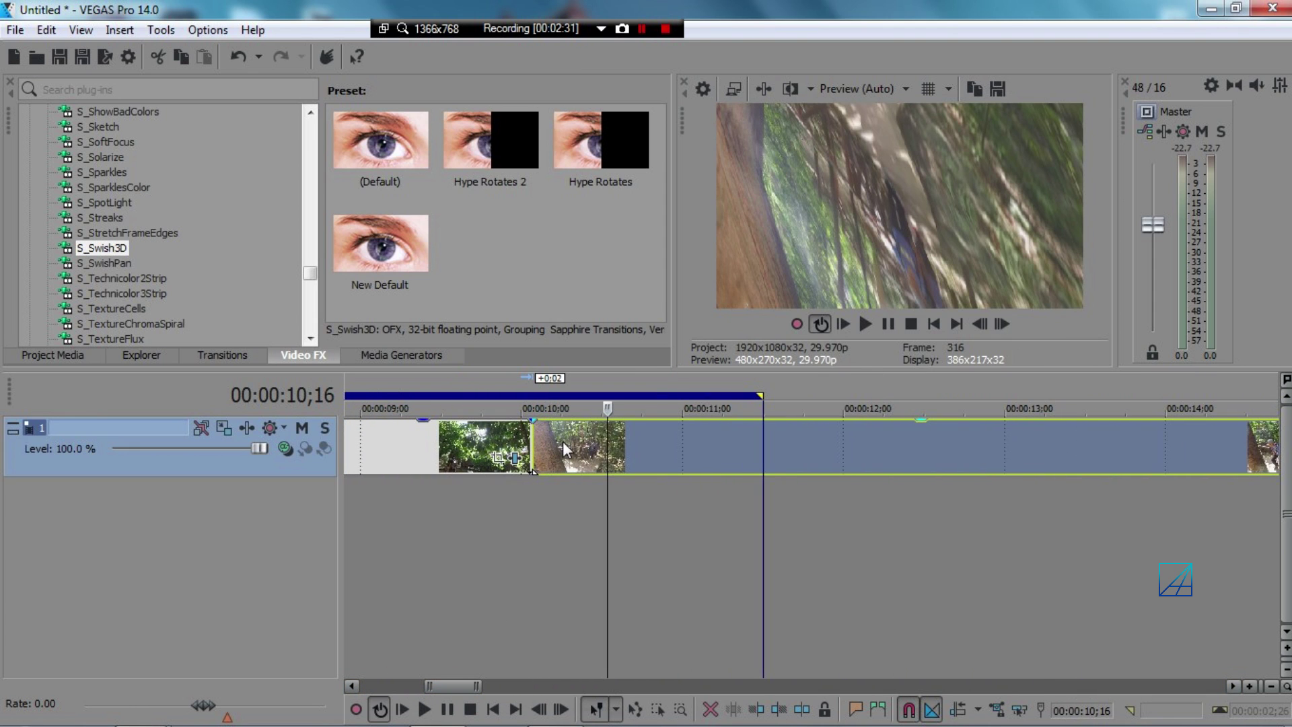
pyautogui.moveTo(563, 442); pyautogui.dragTo(553, 440)
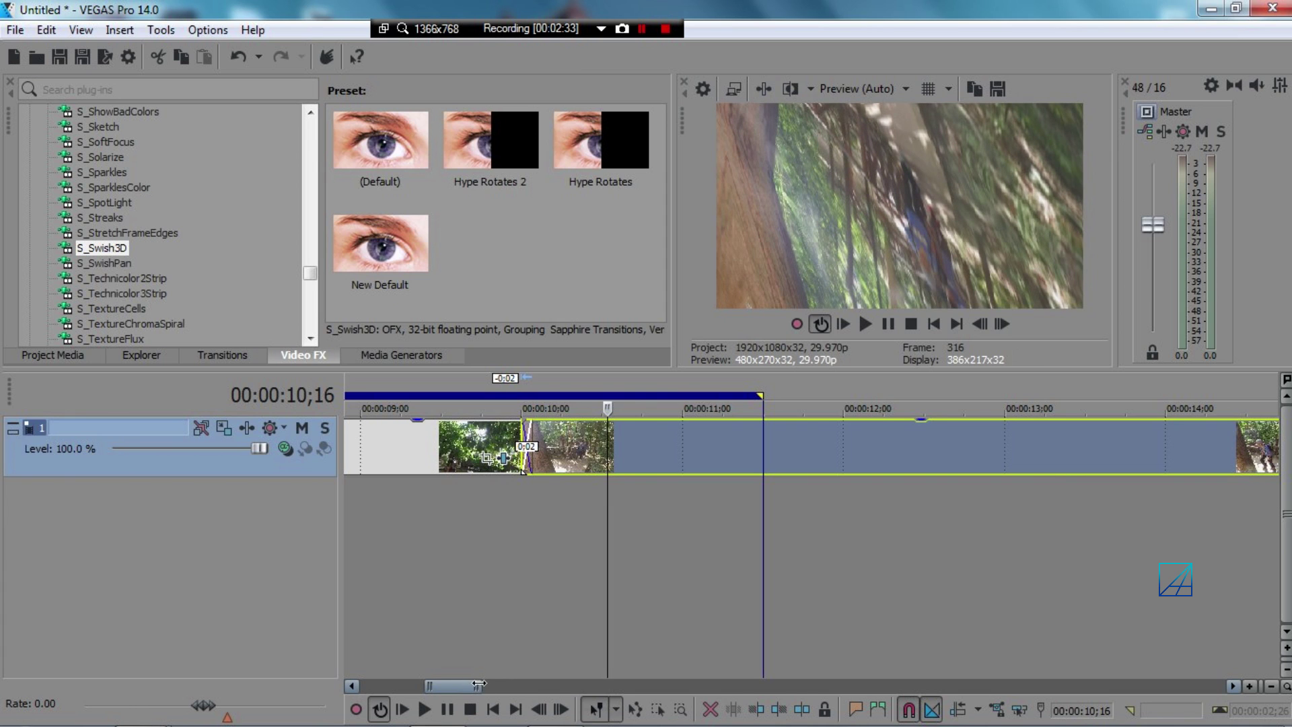
pyautogui.moveTo(478, 684); pyautogui.dragTo(468, 685)
# Scrub the playhead from 09;13 to 10;20 to preview the swish transition at the join
pyautogui.click(617, 518)
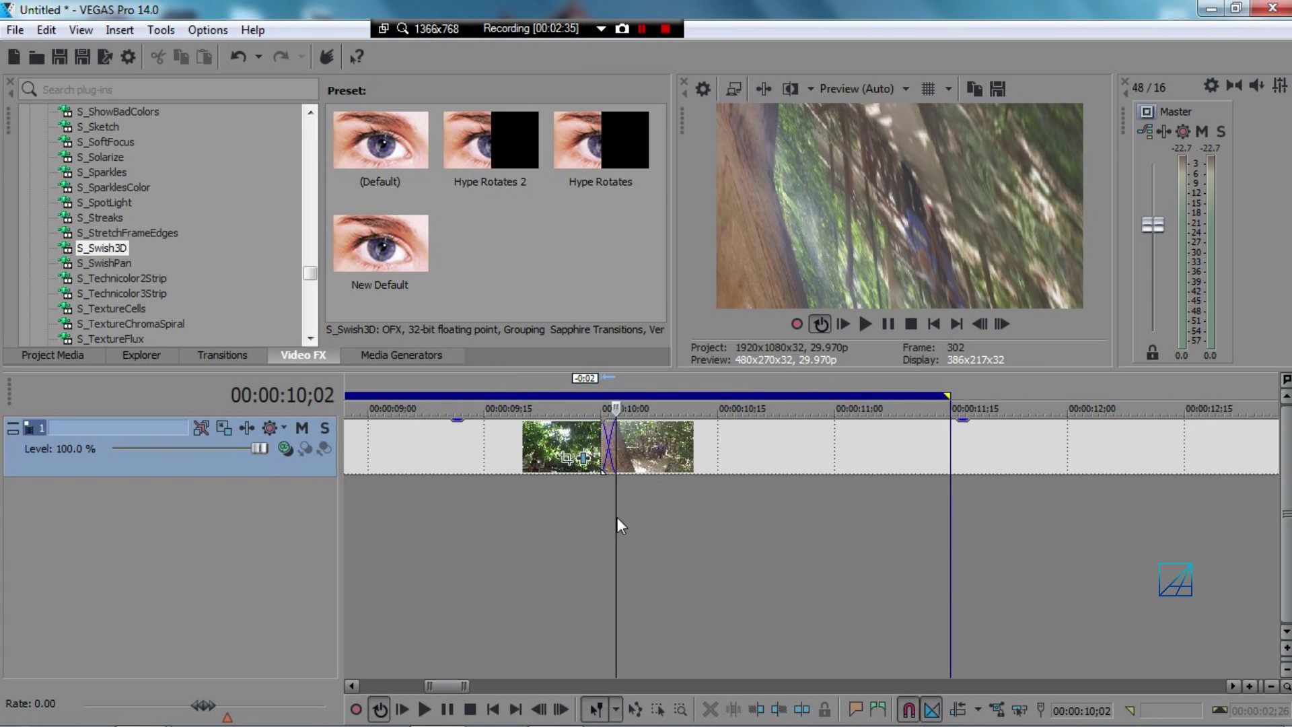
pyautogui.moveTo(616, 524)
pyautogui.mouseDown()
pyautogui.moveTo(599, 524)
pyautogui.moveTo(616, 523)
pyautogui.mouseUp()
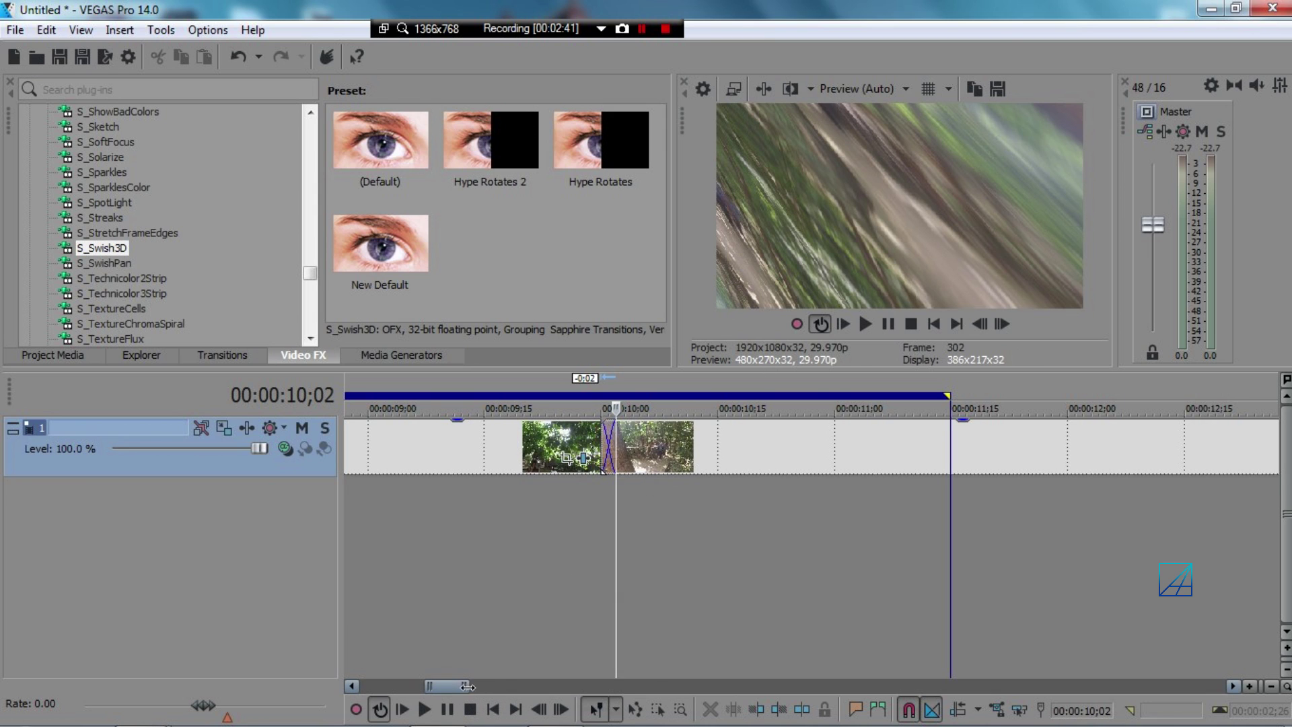
pyautogui.moveTo(465, 686); pyautogui.dragTo(579, 696)
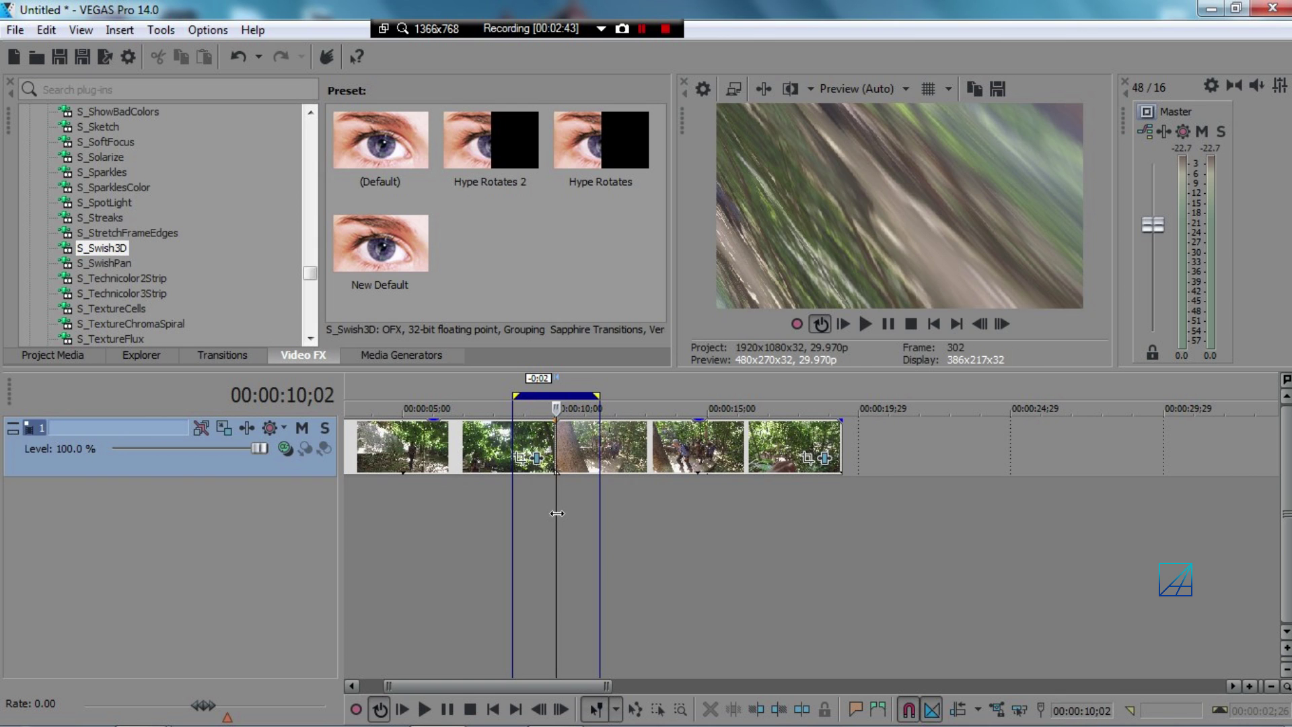
pyautogui.moveTo(555, 513); pyautogui.dragTo(537, 512)
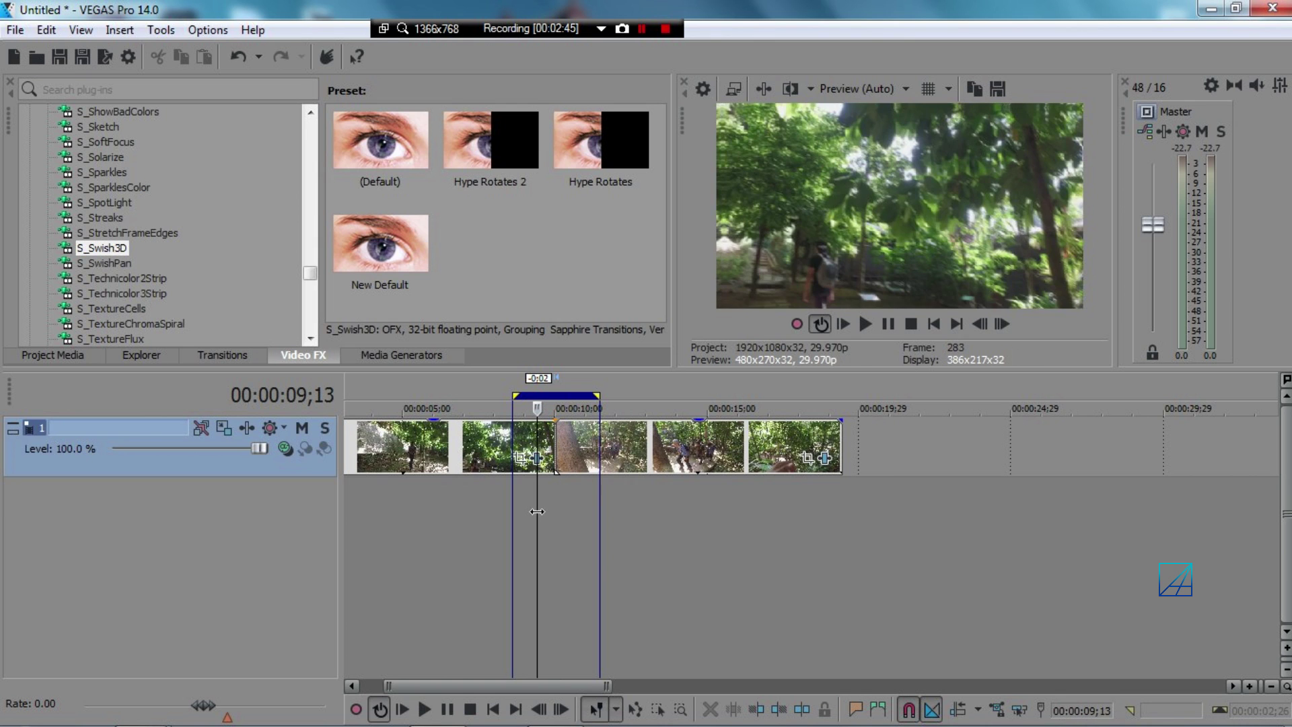
pyautogui.moveTo(537, 512); pyautogui.dragTo(576, 531)
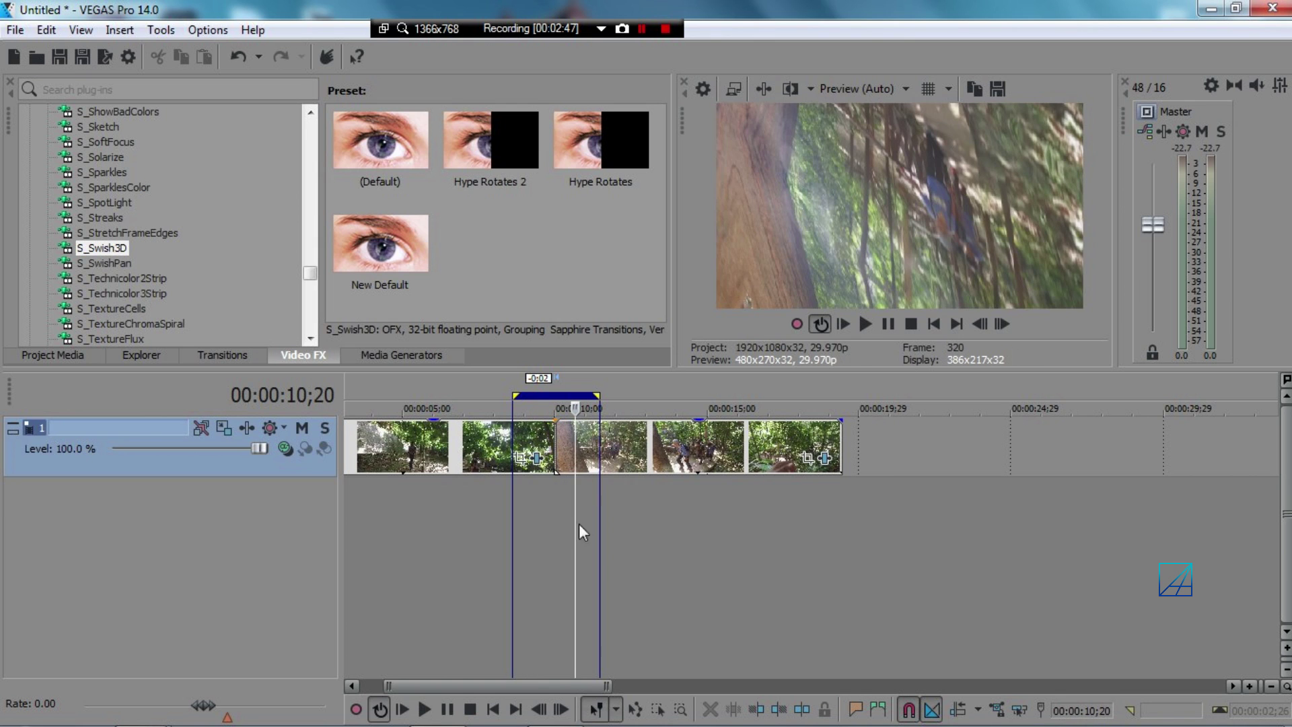
# Open the second clip's Plug-In Chooser and browse Up Rotate, Hyper Rotate and Pinches Zoom
pyautogui.click(825, 458)
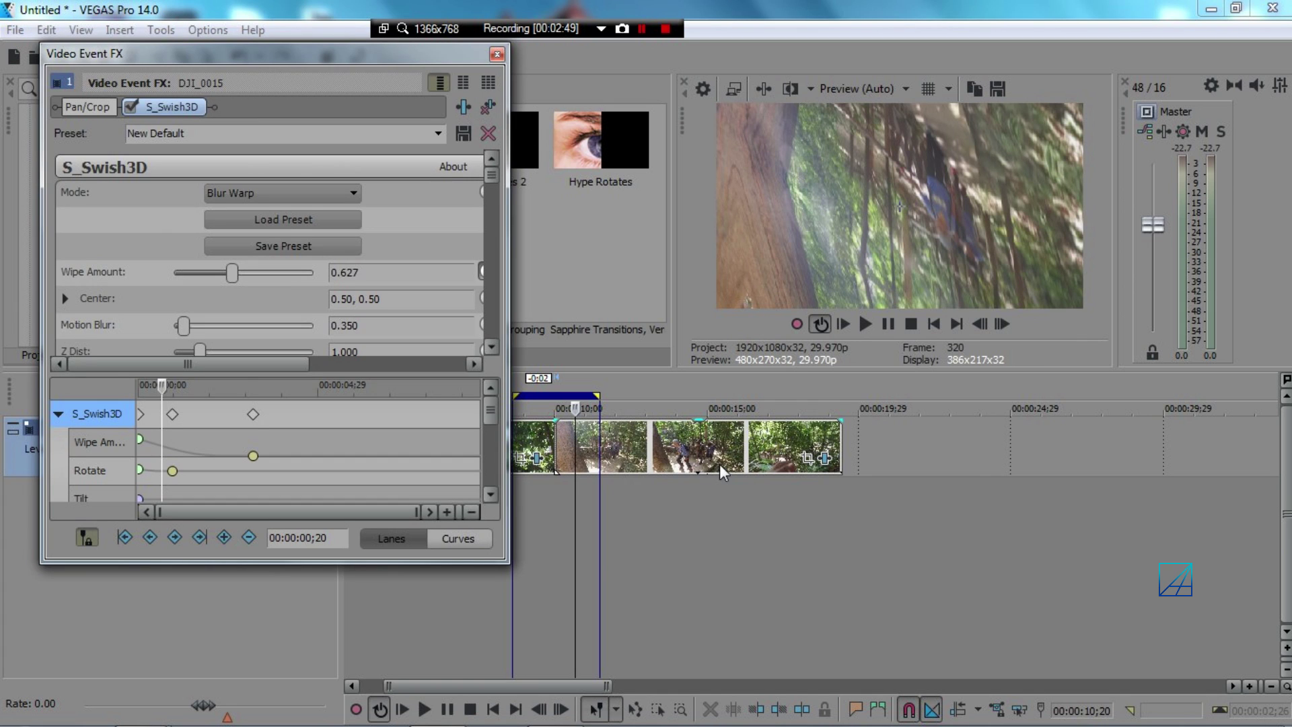
pyautogui.click(463, 107)
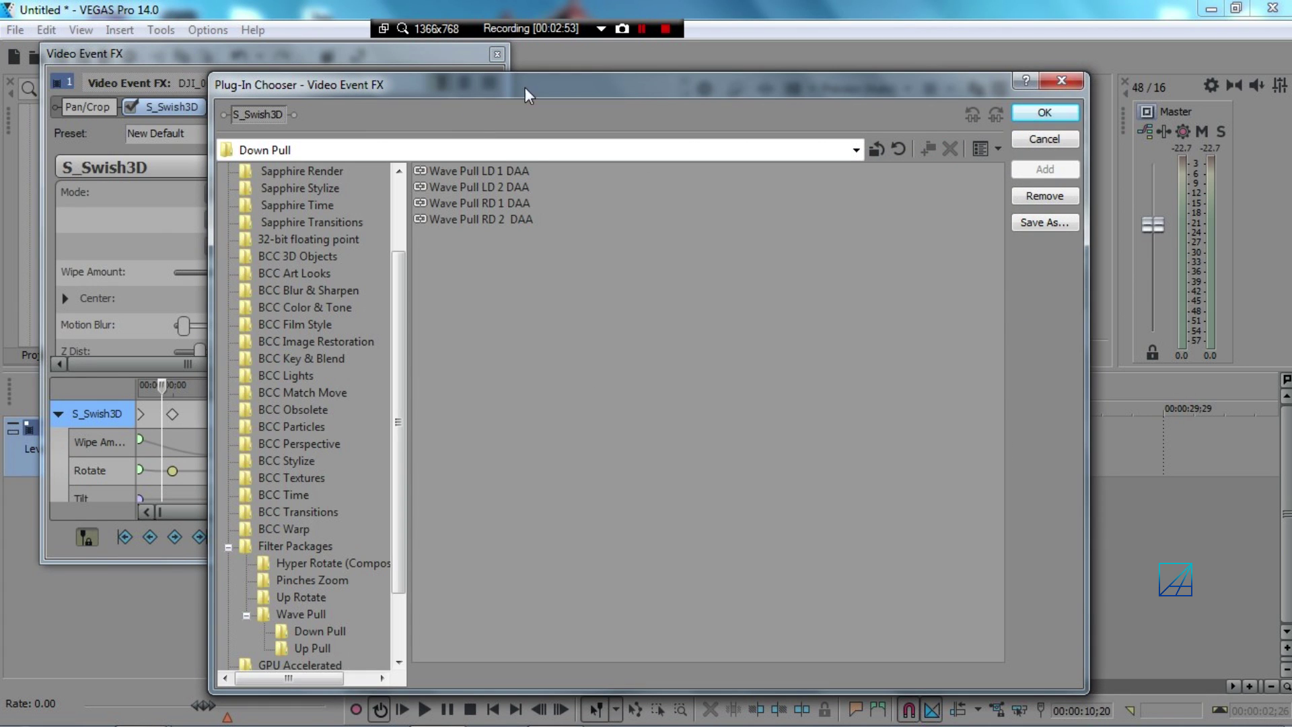
pyautogui.click(295, 548)
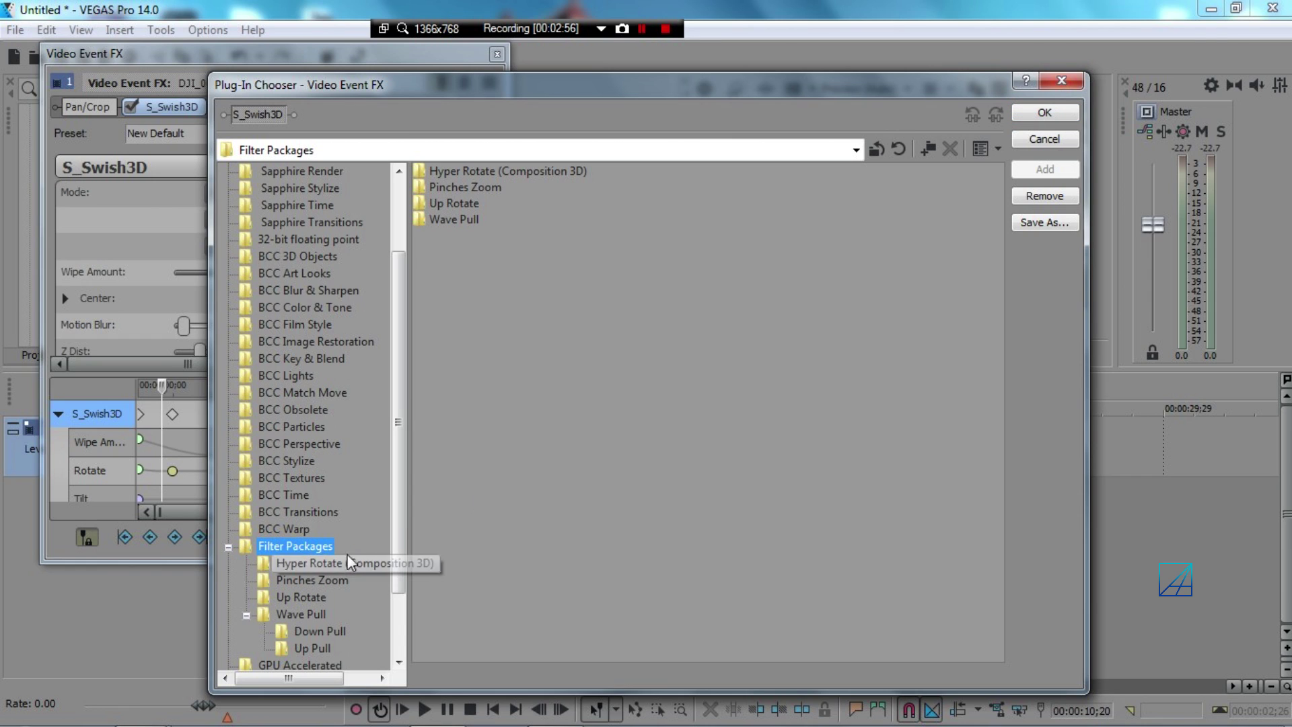
pyautogui.click(463, 206)
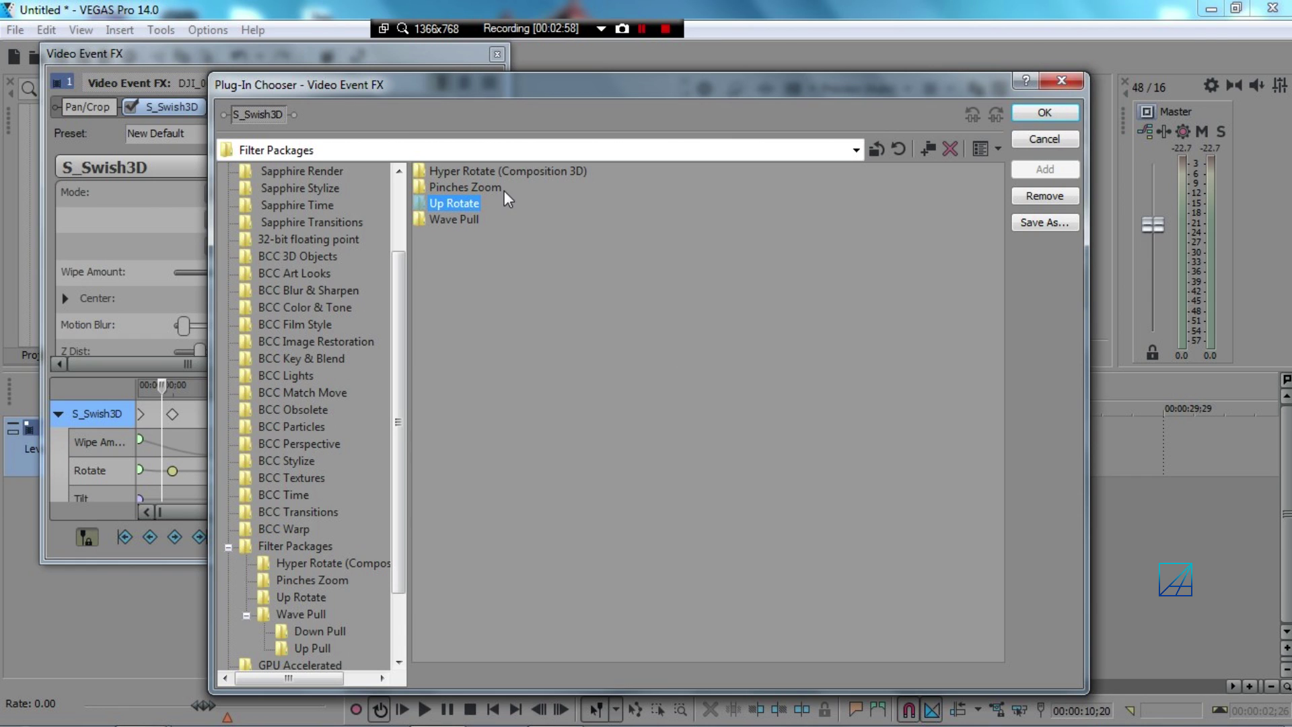
pyautogui.click(529, 176)
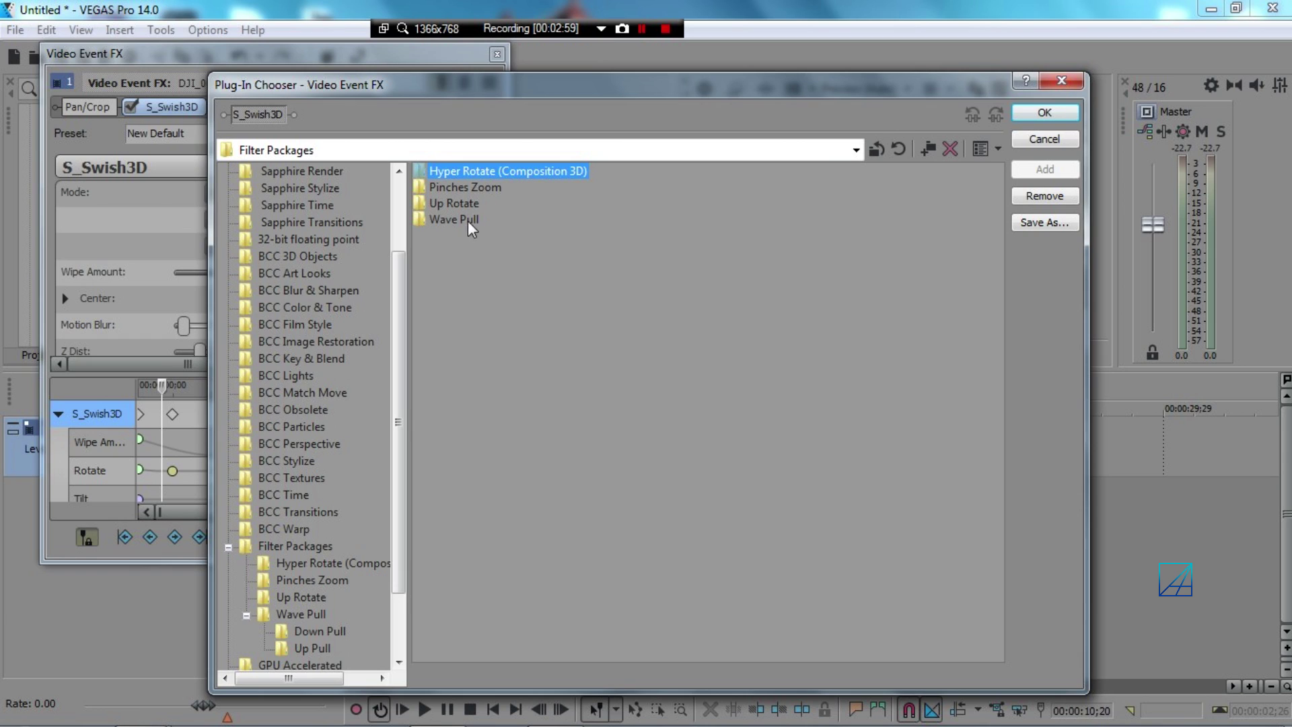
pyautogui.click(465, 191)
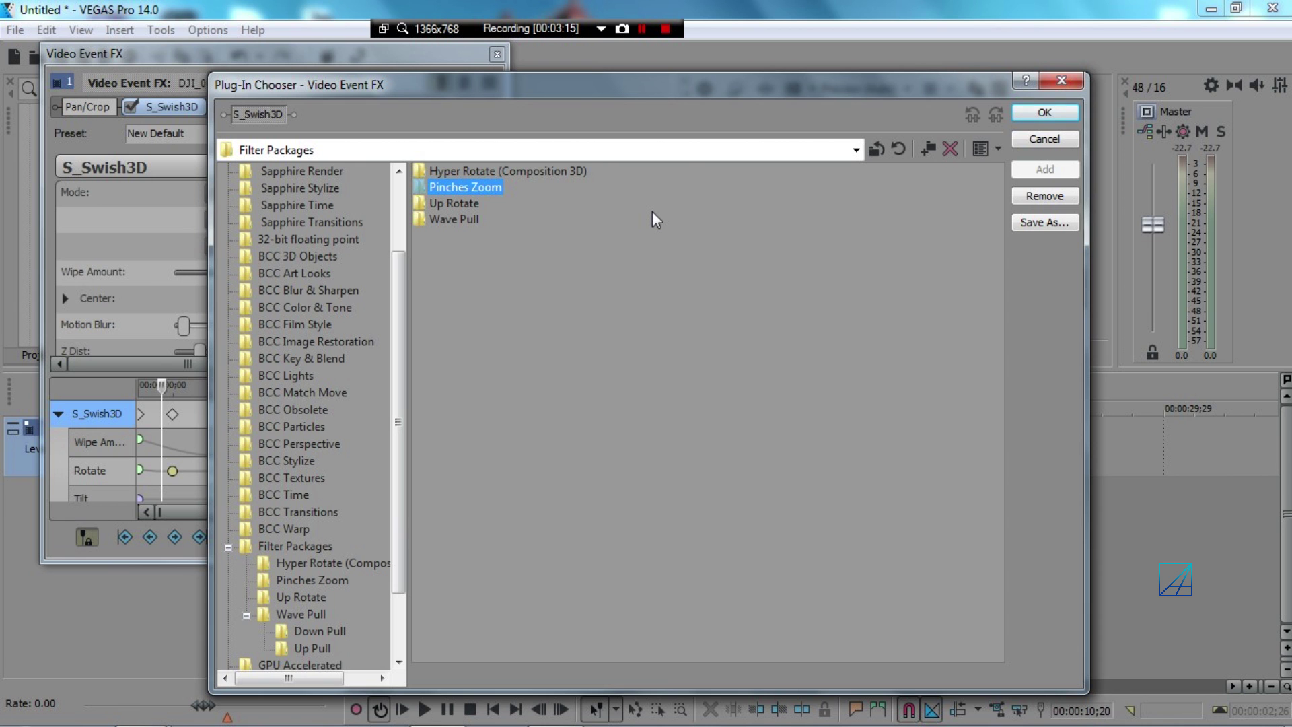
pyautogui.moveTo(538, 84); pyautogui.dragTo(1291, 360)
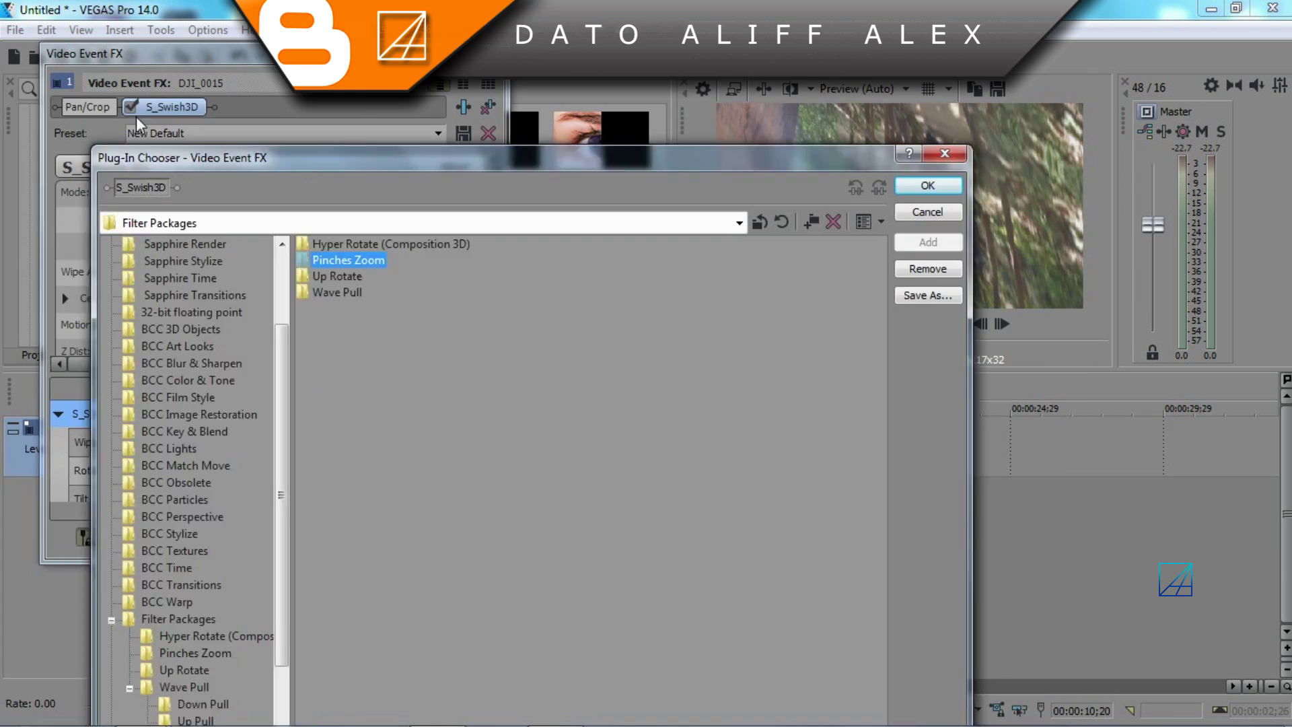
pyautogui.moveTo(221, 156); pyautogui.dragTo(111, 70)
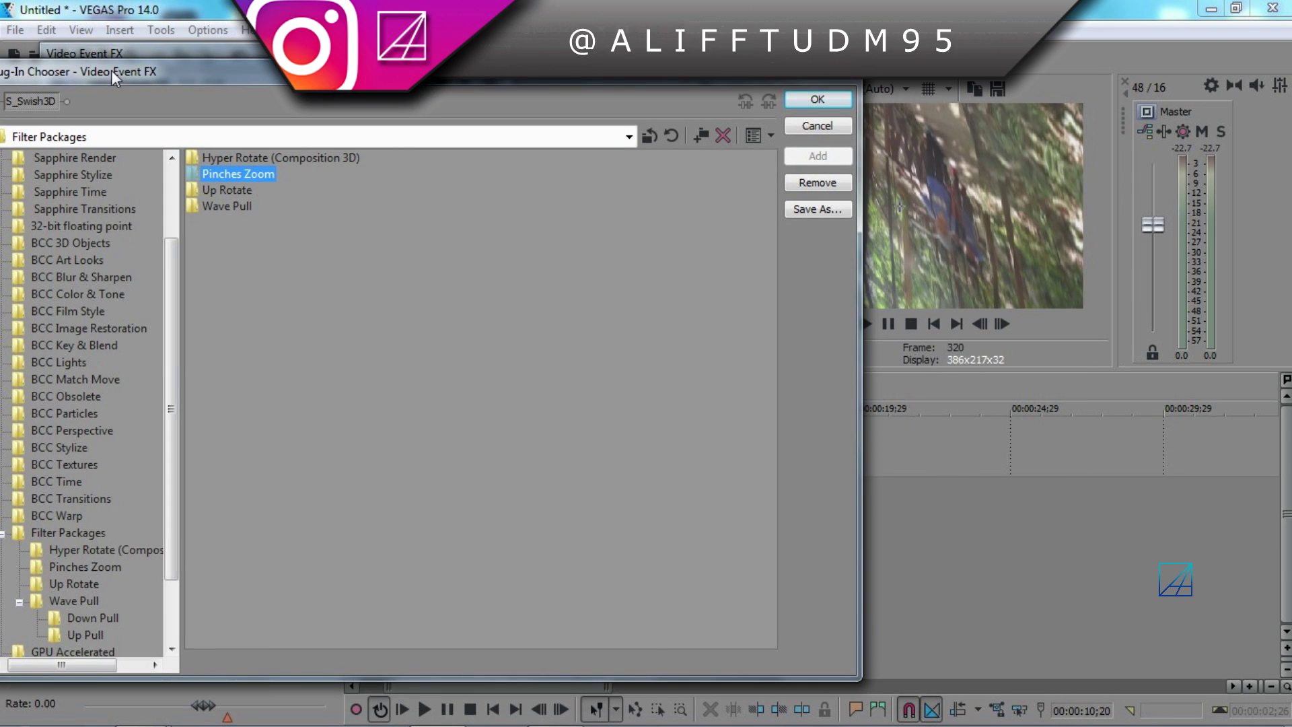